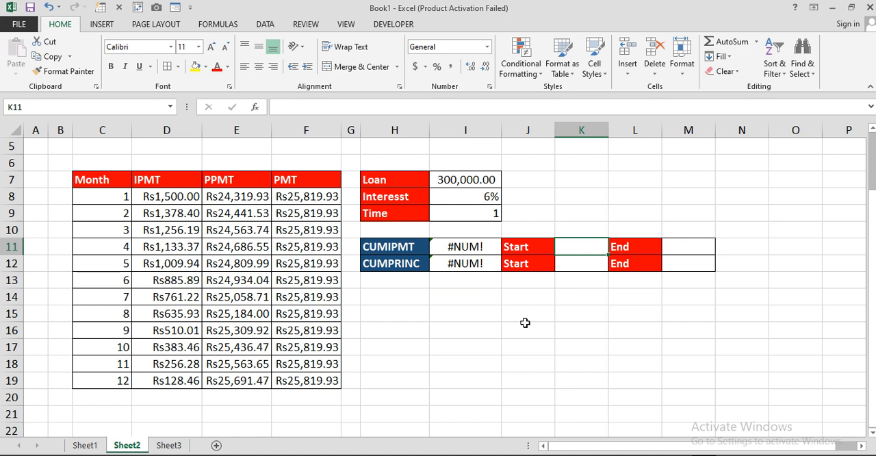
# Enter 1 as the start period and 5 as the end period in the CUMIPMT row.
pyautogui.write('1')
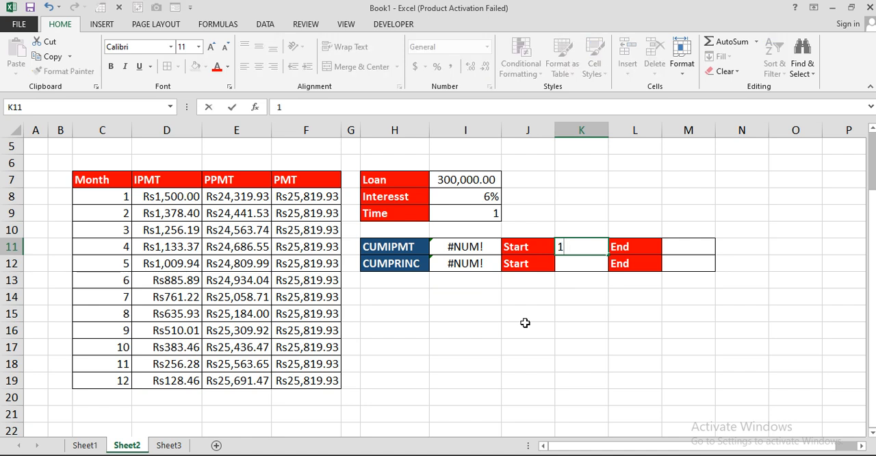
pyautogui.press('Tab')
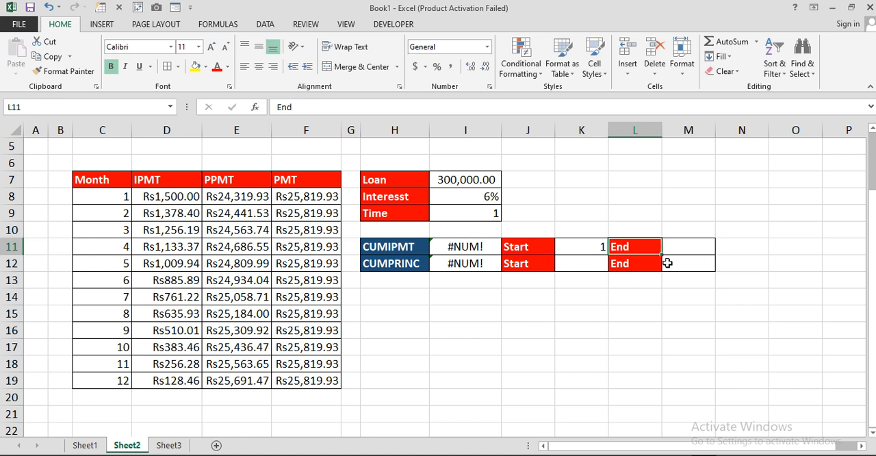
pyautogui.click(677, 251)
pyautogui.write('5')
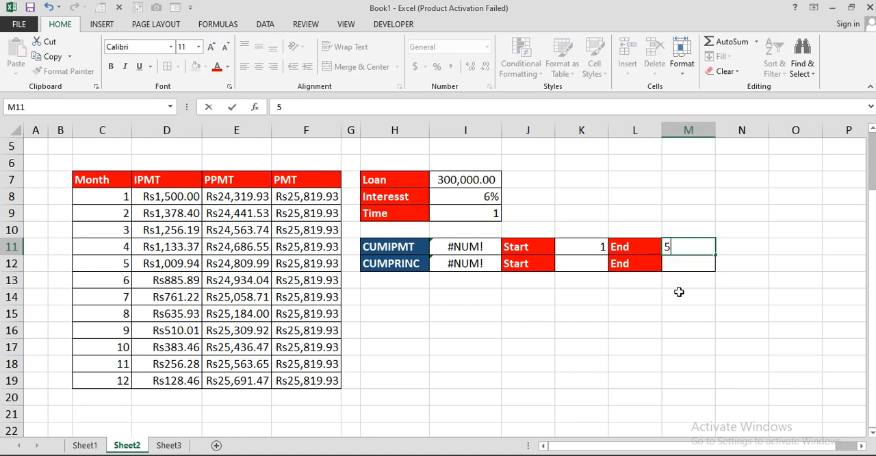
pyautogui.press('Return')
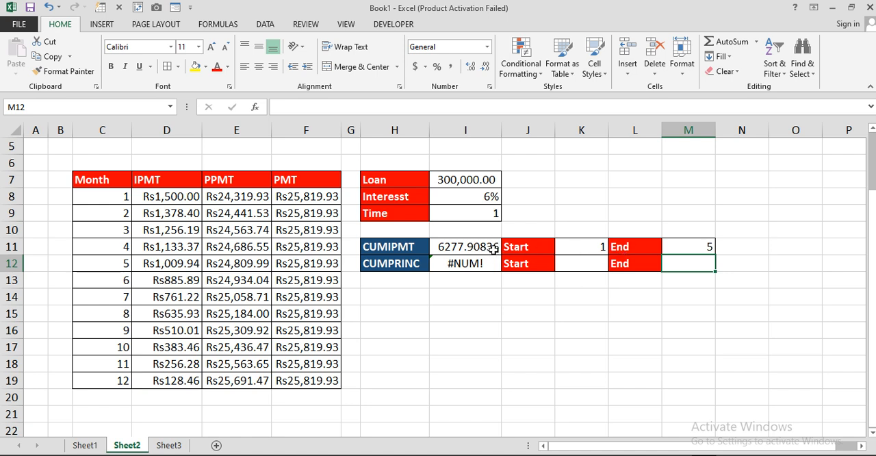
# Enter 1 as the start period and 6 as the end period in the CUMPRINC row.
pyautogui.click(571, 268)
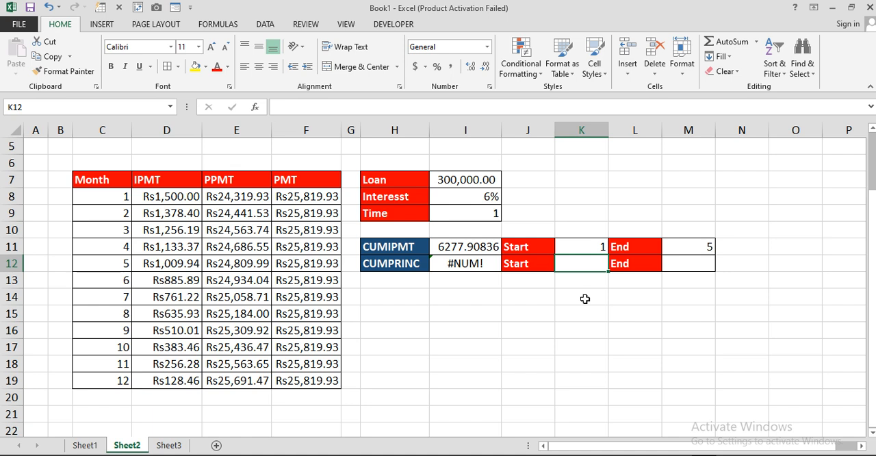
pyautogui.write('1')
pyautogui.press('Tab')
pyautogui.press('Tab')
pyautogui.write('6')
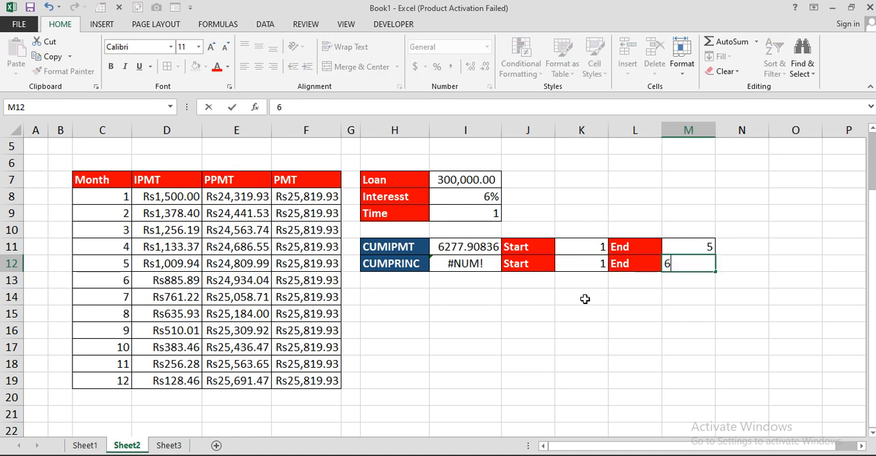
pyautogui.press('Return')
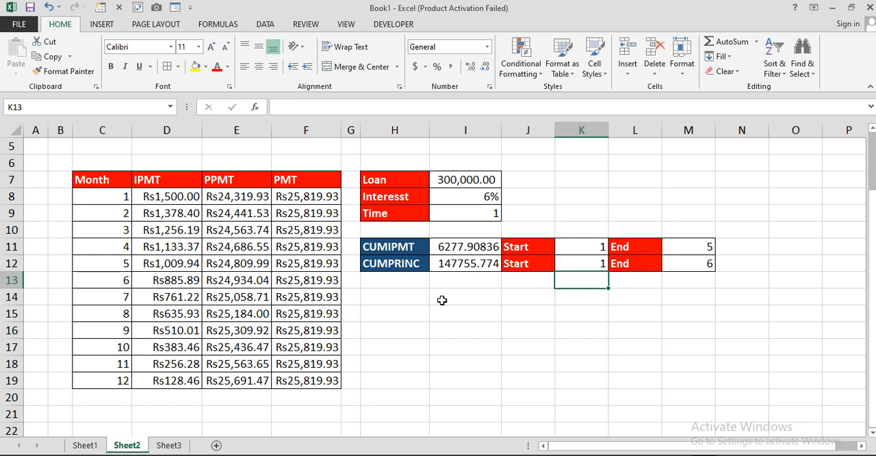
# On Sheet3, fill the Month column from C8 to C19 with the series 1 to 12.
pyautogui.click(179, 445)
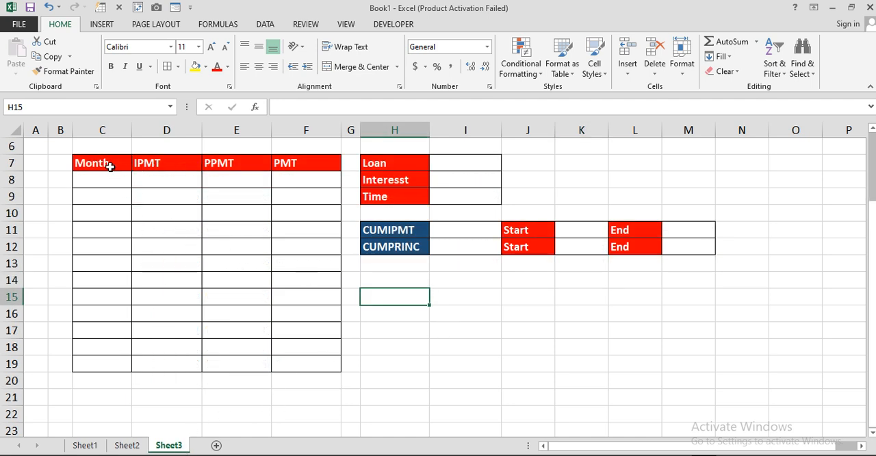
pyautogui.moveTo(112, 164); pyautogui.dragTo(328, 360)
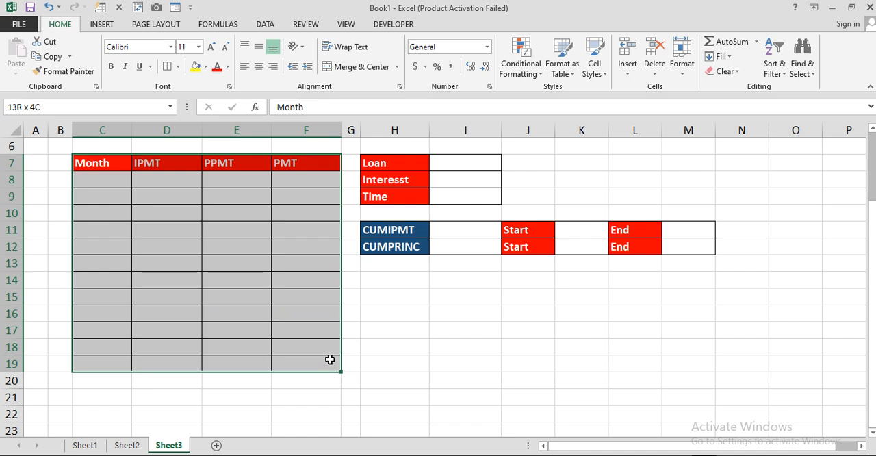
pyautogui.click(374, 331)
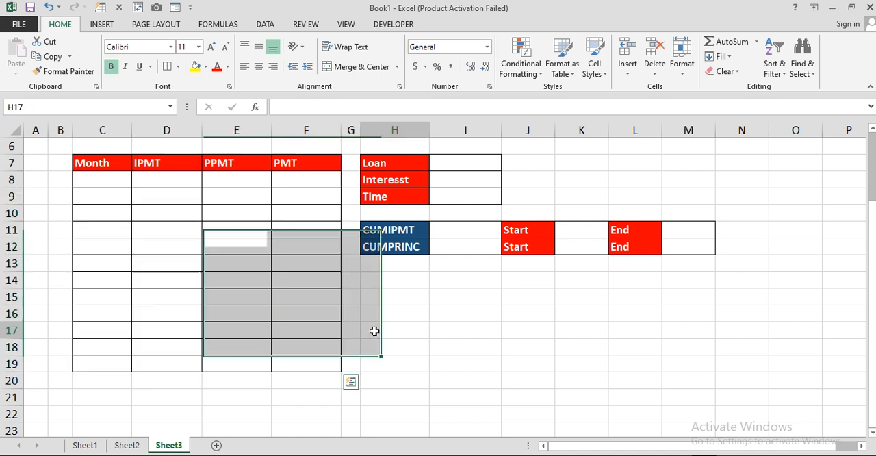
pyautogui.click(107, 182)
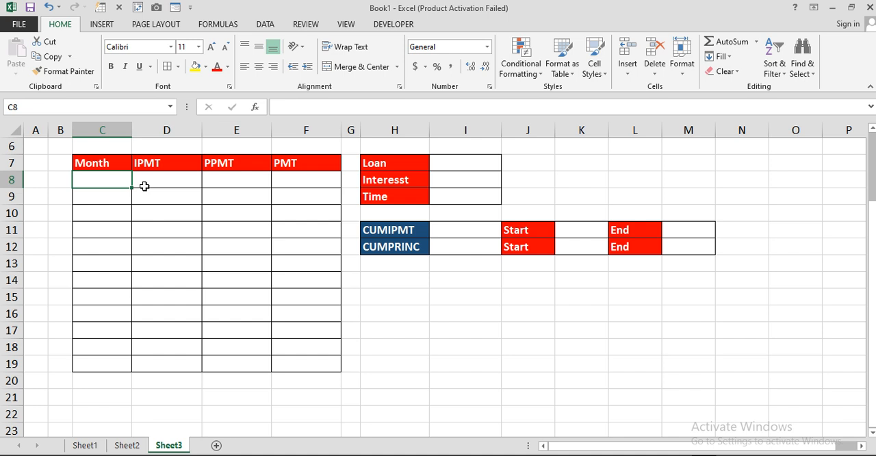
pyautogui.write('1')
pyautogui.press('Return')
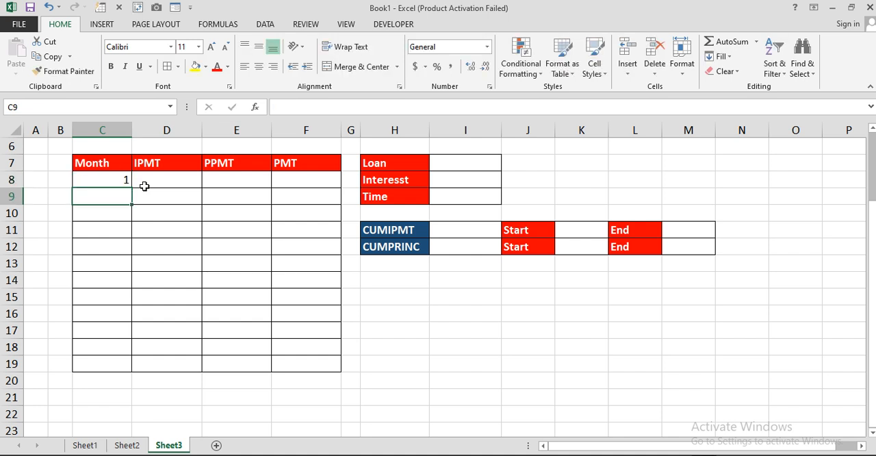
pyautogui.write('2')
pyautogui.press('Return')
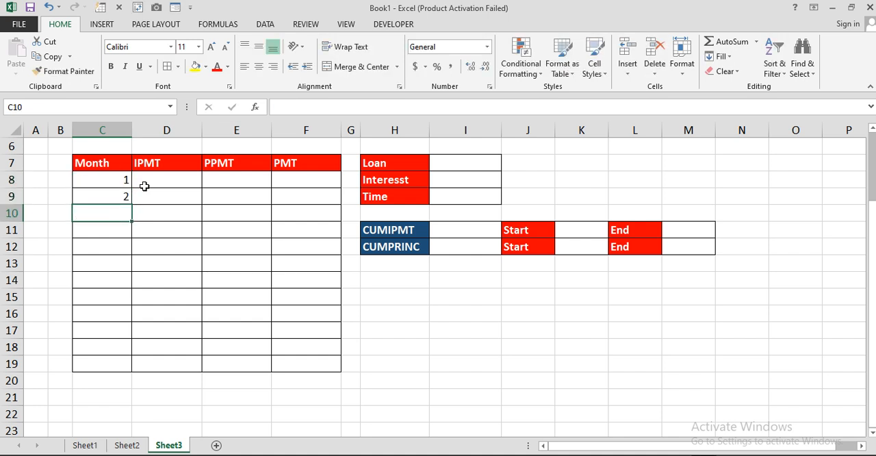
pyautogui.click(121, 179)
pyautogui.moveTo(121, 179); pyautogui.dragTo(124, 373)
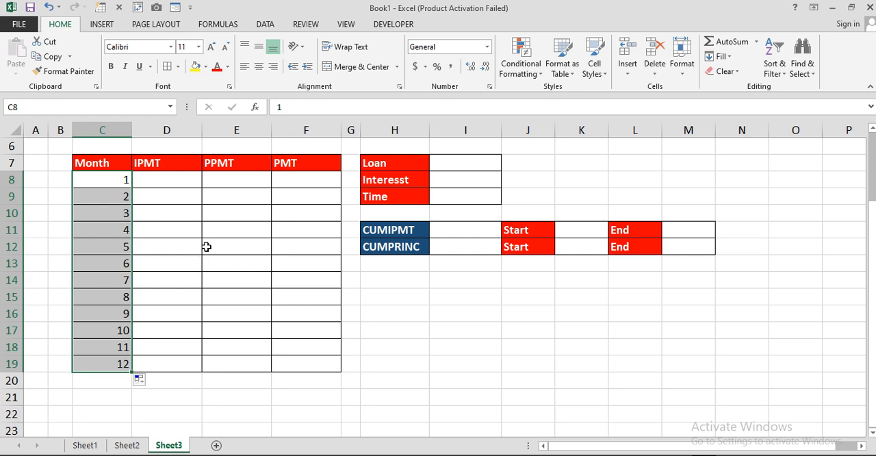
# Enter 500000 as the loan amount in cell I7.
pyautogui.click(439, 163)
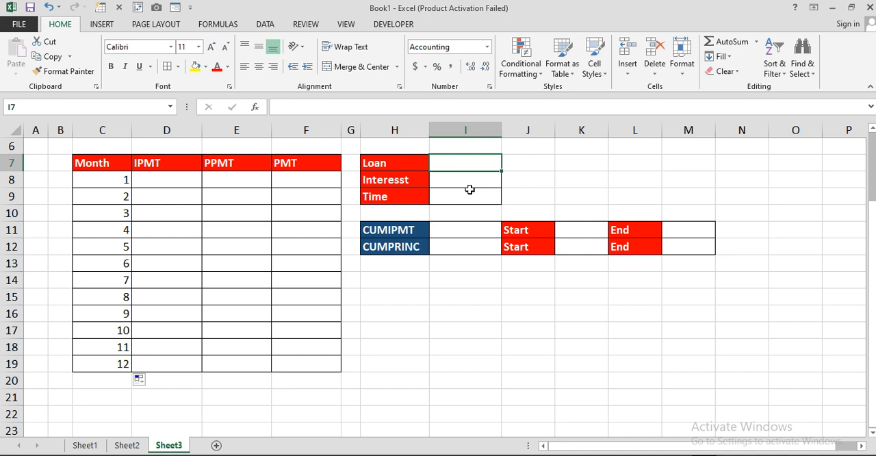
pyautogui.write('500000')
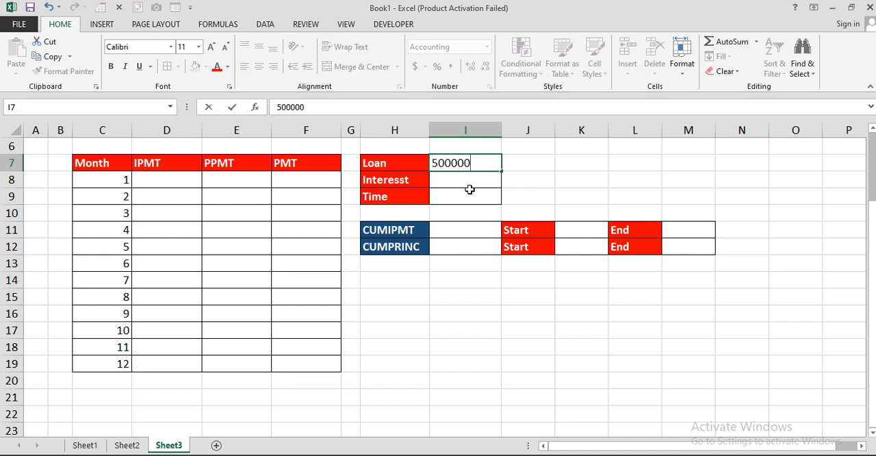
pyautogui.press('BackSpace')
pyautogui.press('BackSpace')
pyautogui.press('BackSpace')
pyautogui.press('BackSpace')
pyautogui.press('BackSpace')
pyautogui.press('BackSpace')
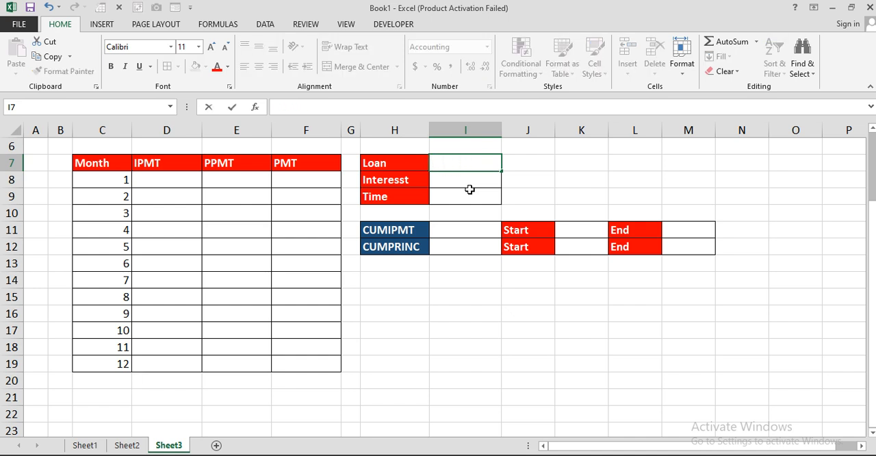
pyautogui.write('500000')
pyautogui.press('Return')
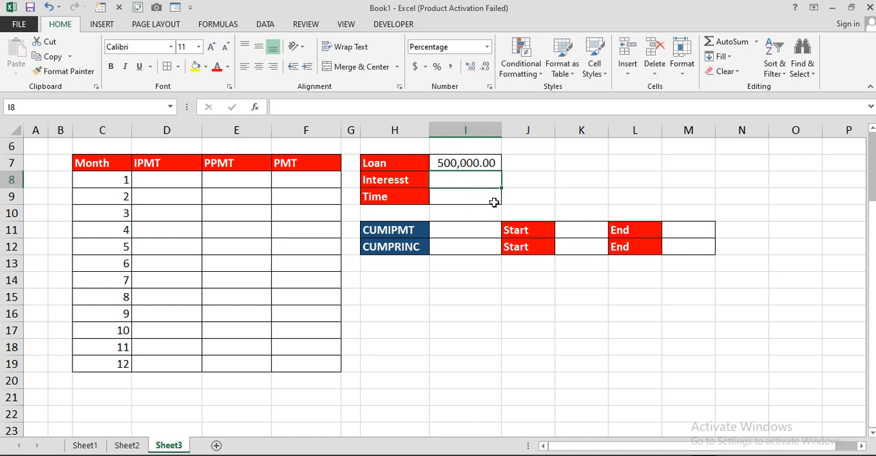
# Set the interest rate to 8% in I8 and the loan time to 5 in I9.
pyautogui.write('8')
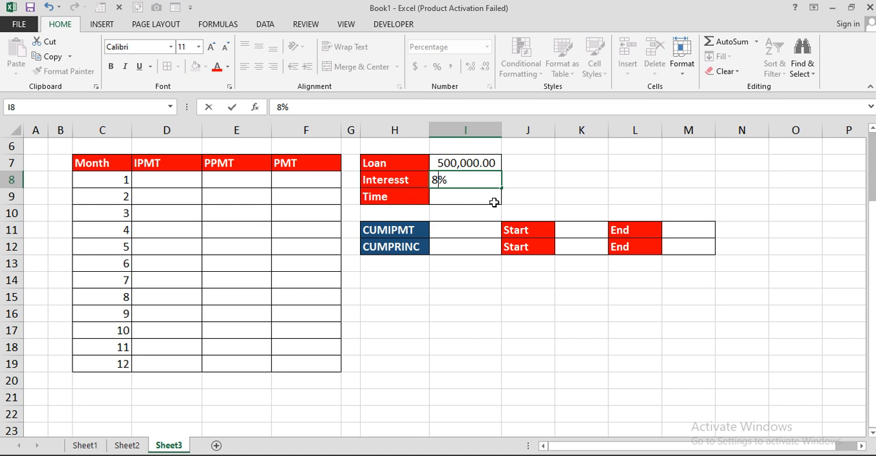
pyautogui.press('Return')
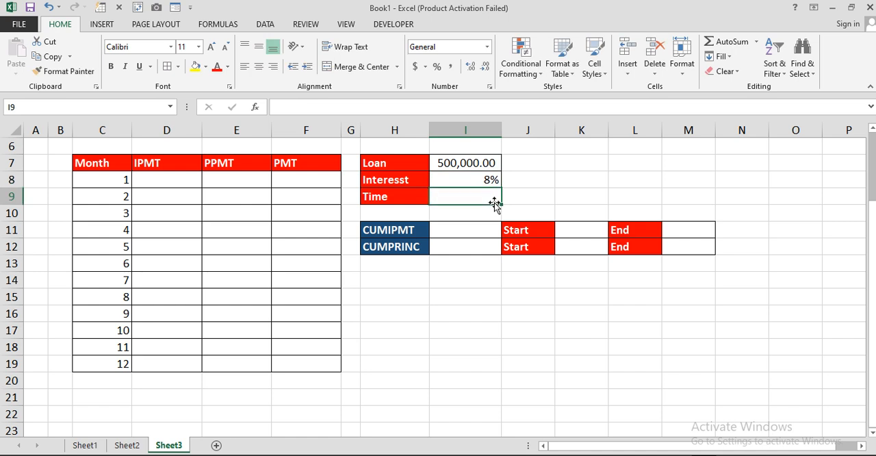
pyautogui.write('5')
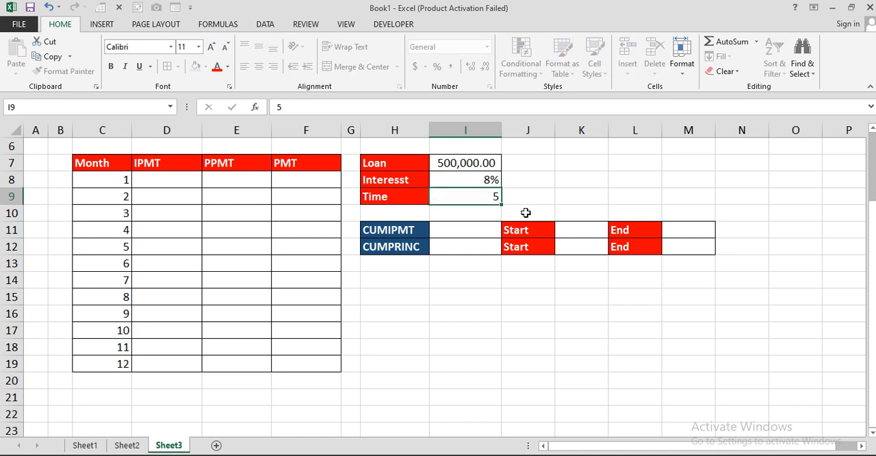
pyautogui.press('Return')
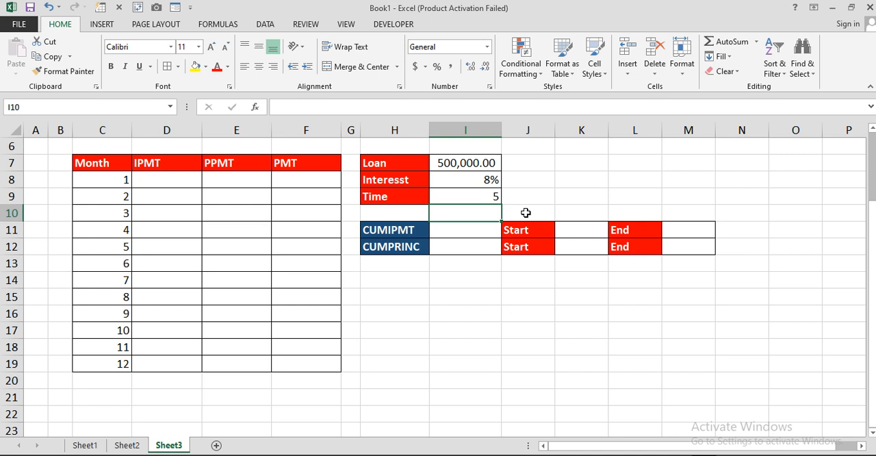
pyautogui.moveTo(116, 180); pyautogui.dragTo(120, 366)
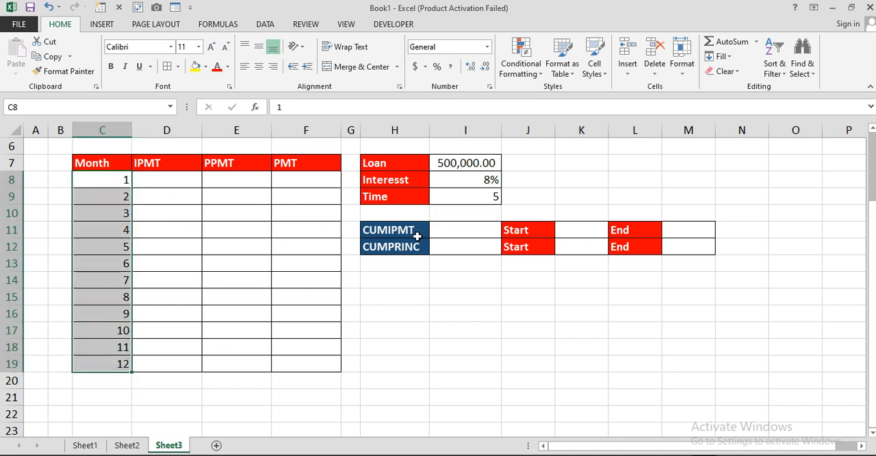
pyautogui.click(110, 182)
pyautogui.moveTo(110, 182); pyautogui.dragTo(107, 365)
pyautogui.click(158, 179)
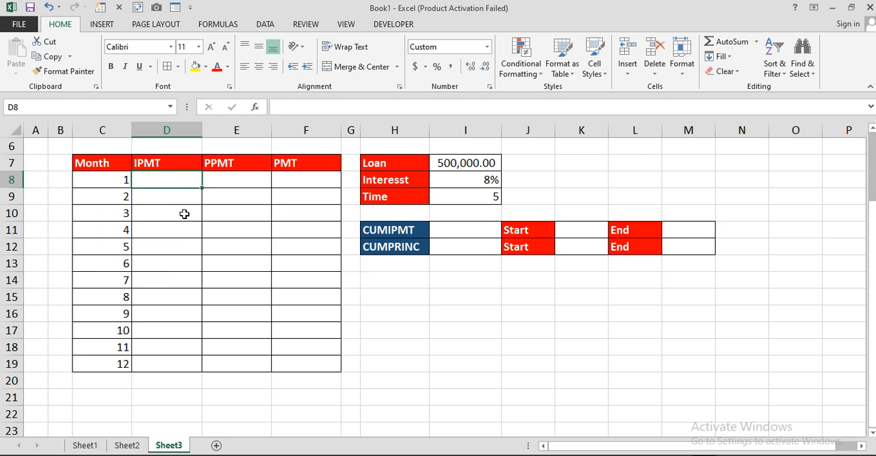
pyautogui.moveTo(386, 230); pyautogui.dragTo(411, 249)
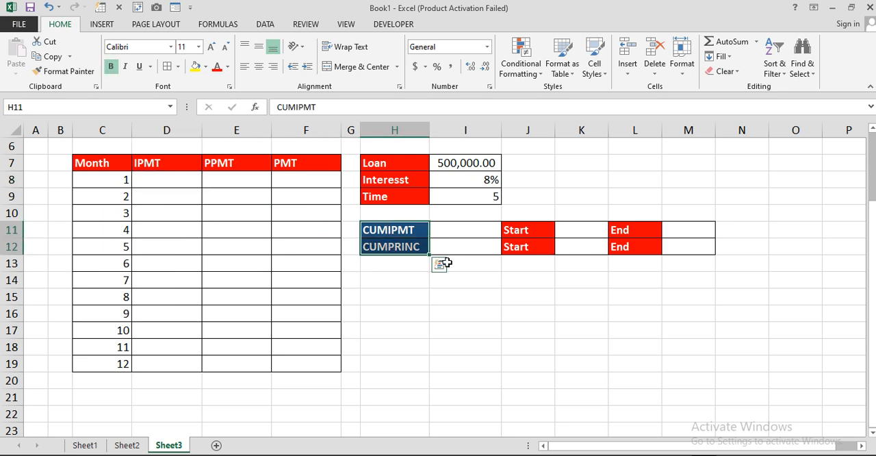
pyautogui.click(403, 299)
# Start an IPMT formula in cell D8 with the absolute monthly rate $I$8/12 as its first argument.
pyautogui.click(176, 185)
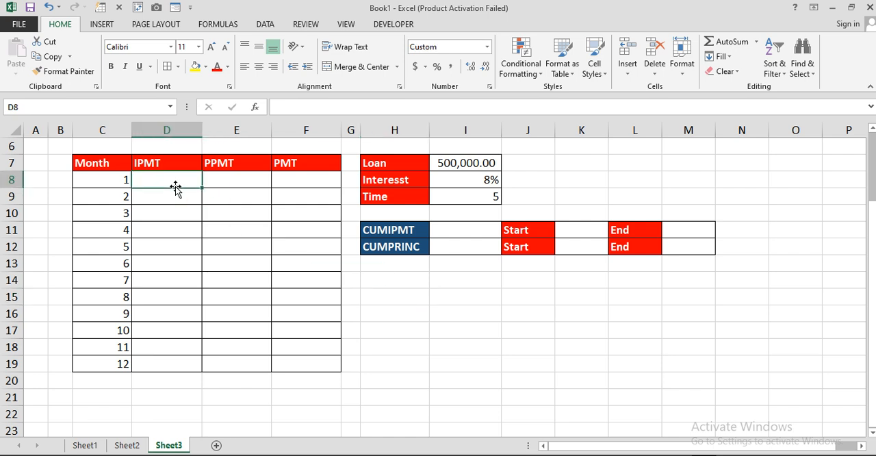
pyautogui.write('=i')
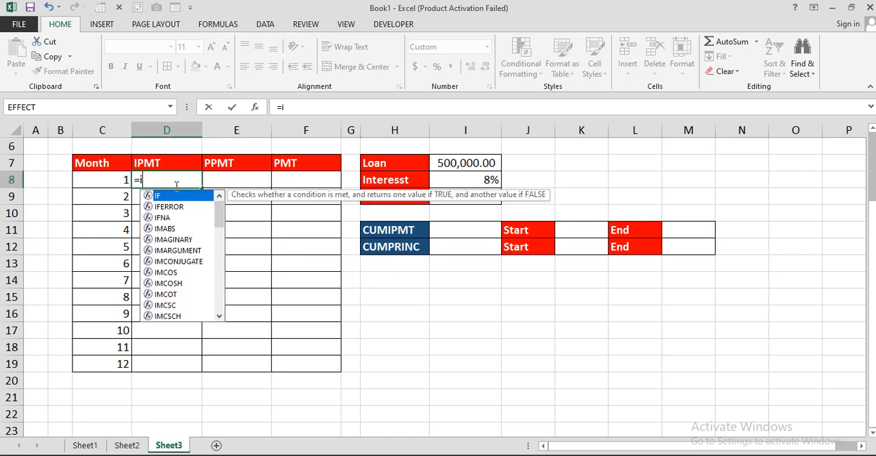
pyautogui.write('m')
pyautogui.press('BackSpace')
pyautogui.write('p')
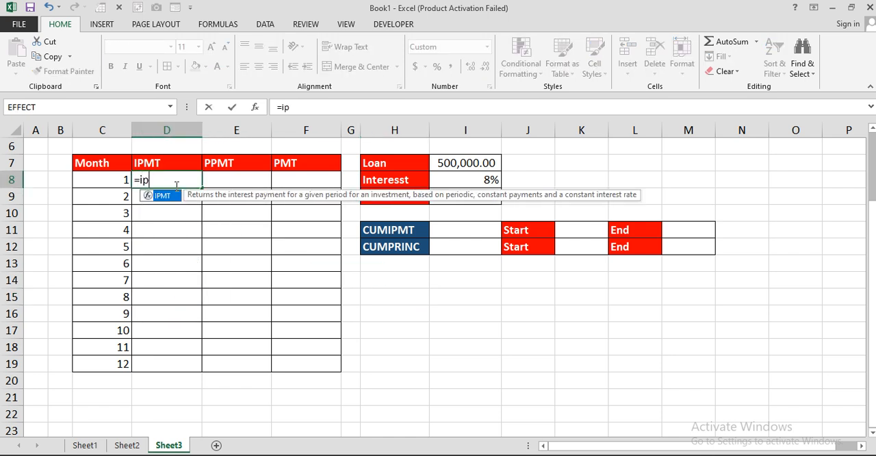
pyautogui.write('m')
pyautogui.press('Tab')
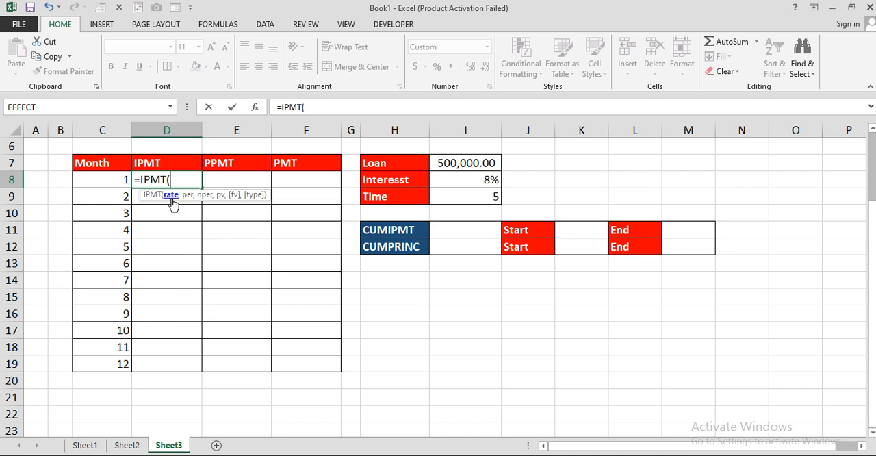
pyautogui.click(461, 185)
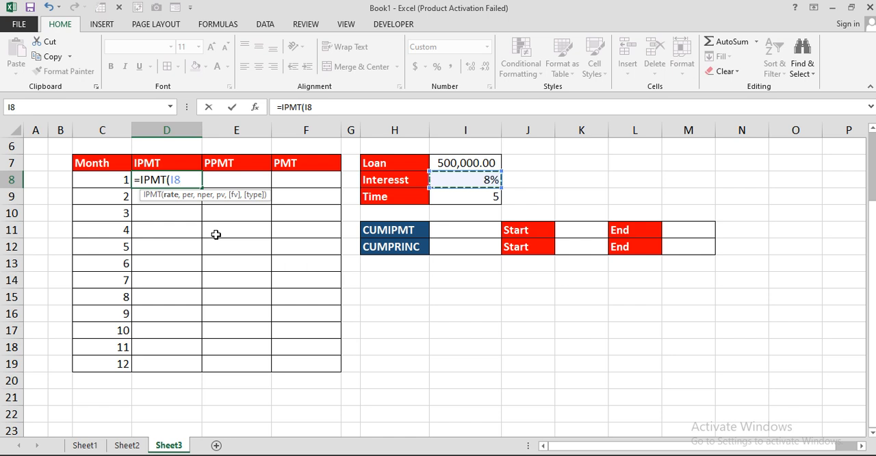
pyautogui.press('F4')
pyautogui.write('/12')
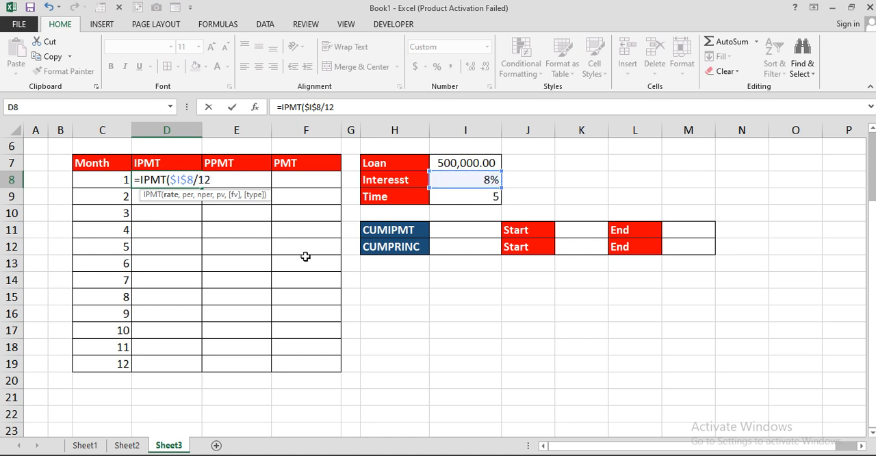
pyautogui.write(',')
# Add C8 as the period and the absolute $I$9*12 as the number of periods to the IPMT formula in D8.
pyautogui.click(88, 181)
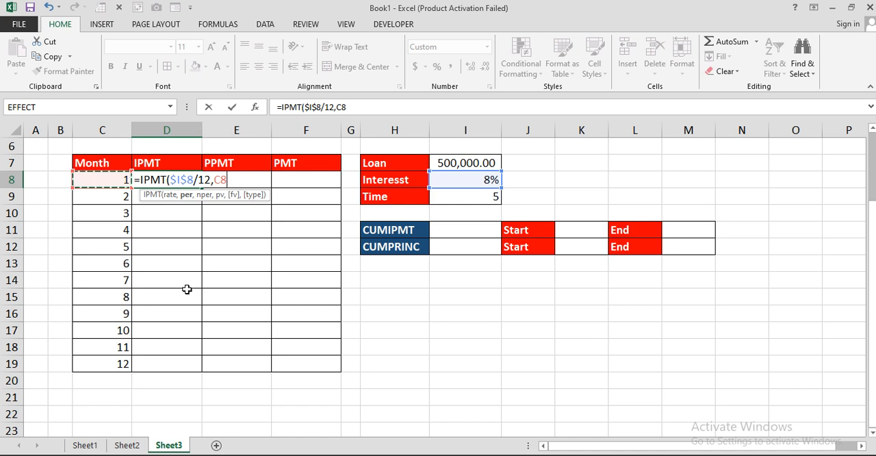
pyautogui.write(',')
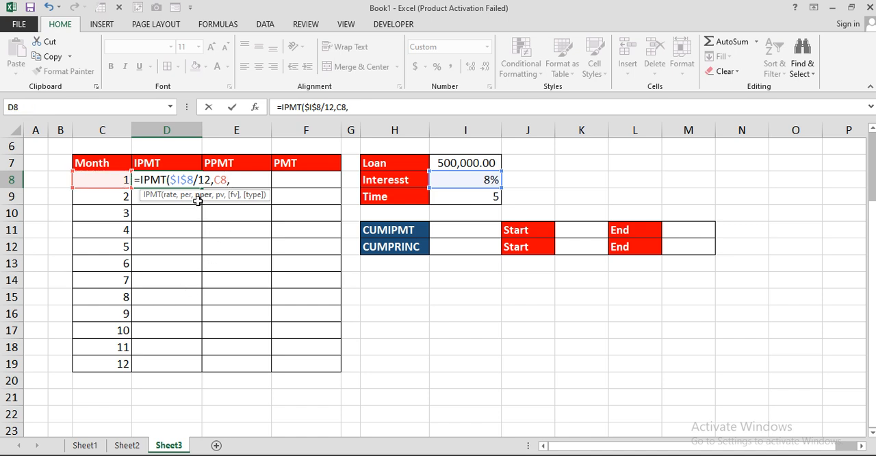
pyautogui.click(479, 198)
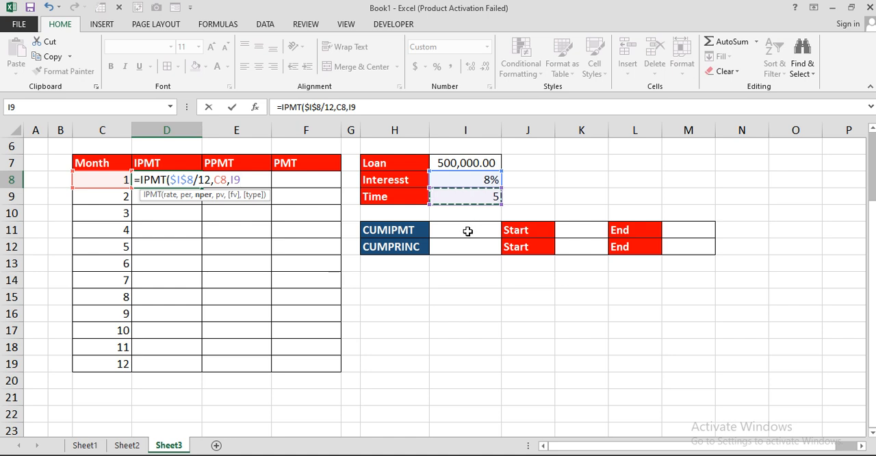
pyautogui.press('F4')
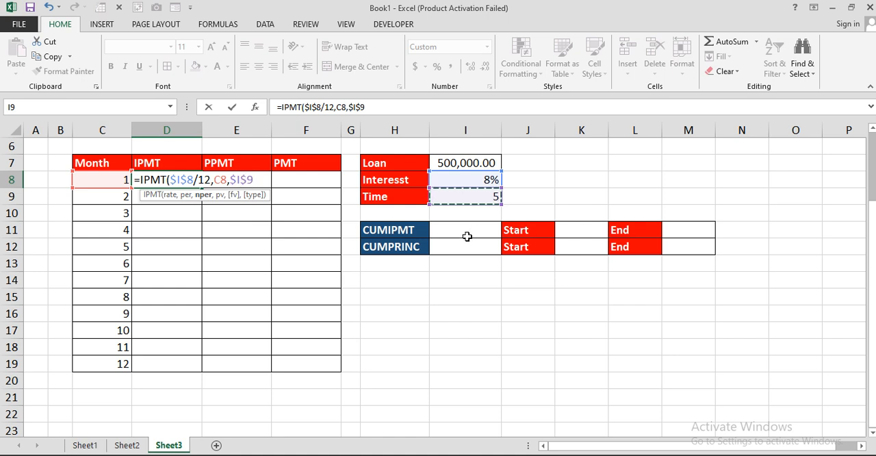
pyautogui.write('*12')
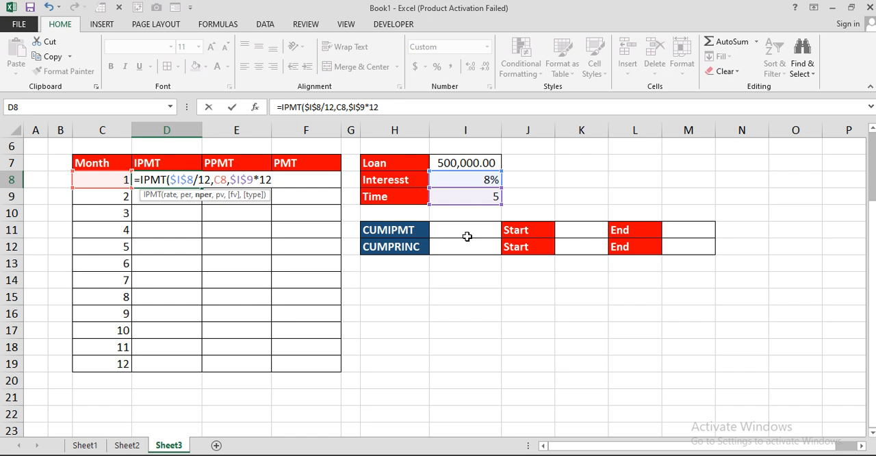
pyautogui.write(',')
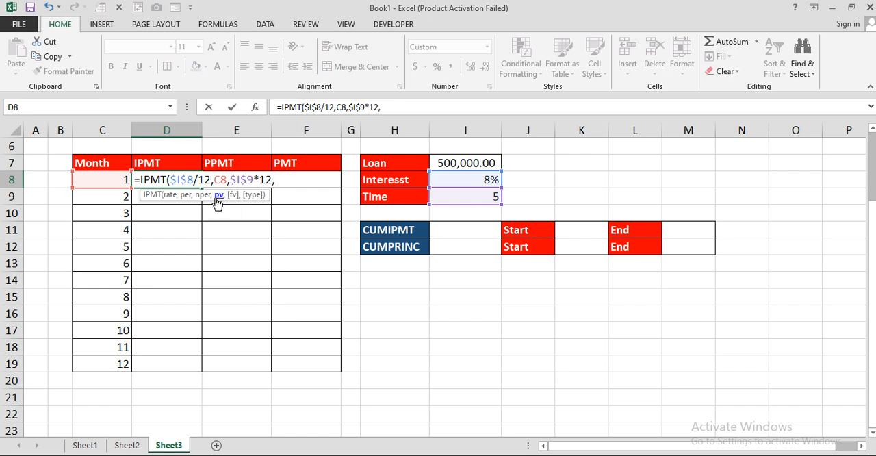
# Complete the IPMT formula in D8 with $I$7 as present value, an empty future value and payment type 0.
pyautogui.click(470, 162)
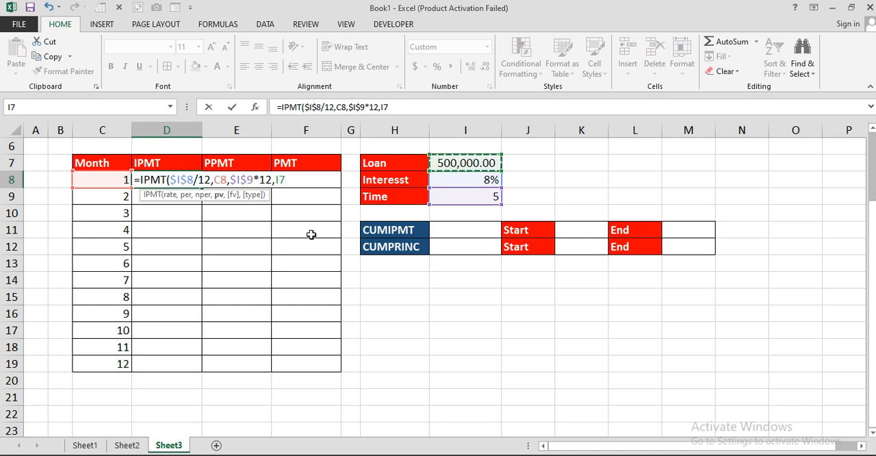
pyautogui.press('F4')
pyautogui.write(',')
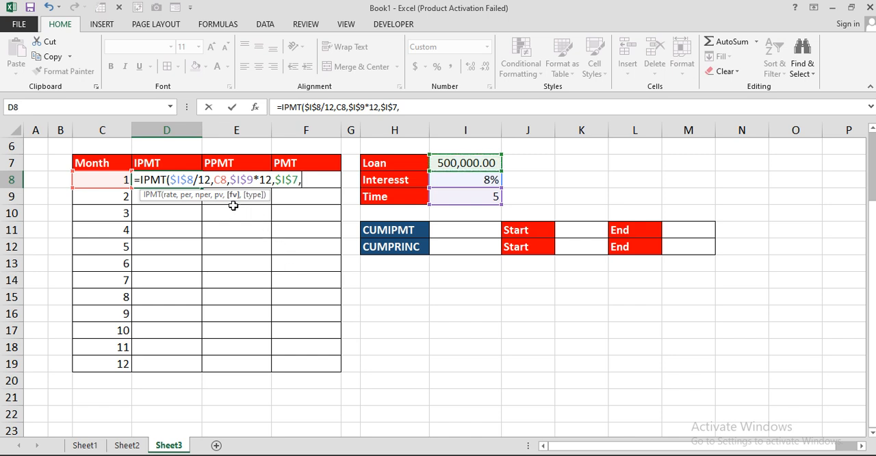
pyautogui.write(',')
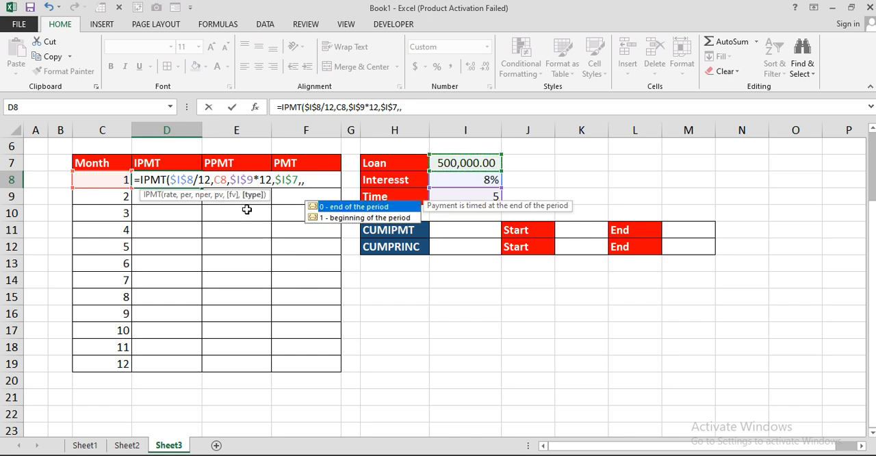
pyautogui.write('0)')
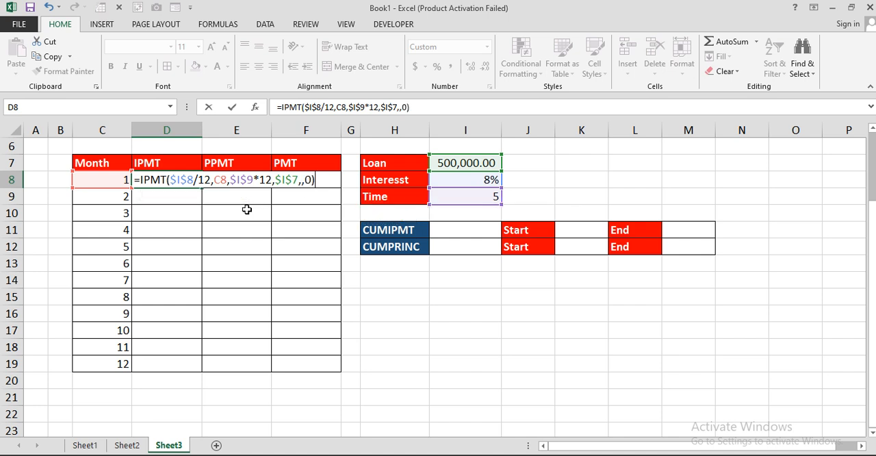
pyautogui.press('Return')
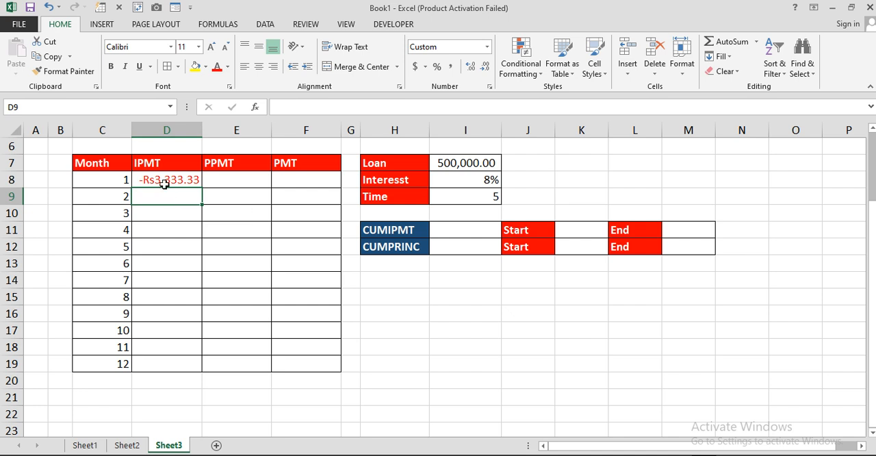
# Put a minus sign before IPMT in the D8 formula and fill the formula down to D19.
pyautogui.click(168, 178)
pyautogui.doubleClick(168, 179)
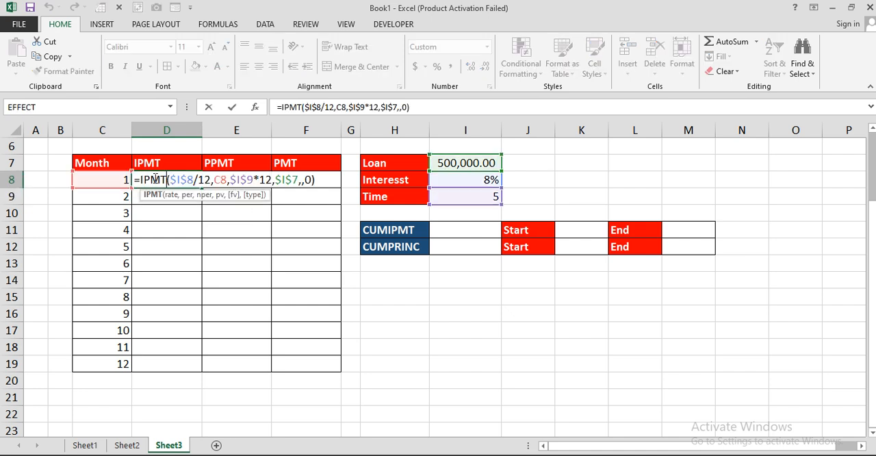
pyautogui.click(142, 180)
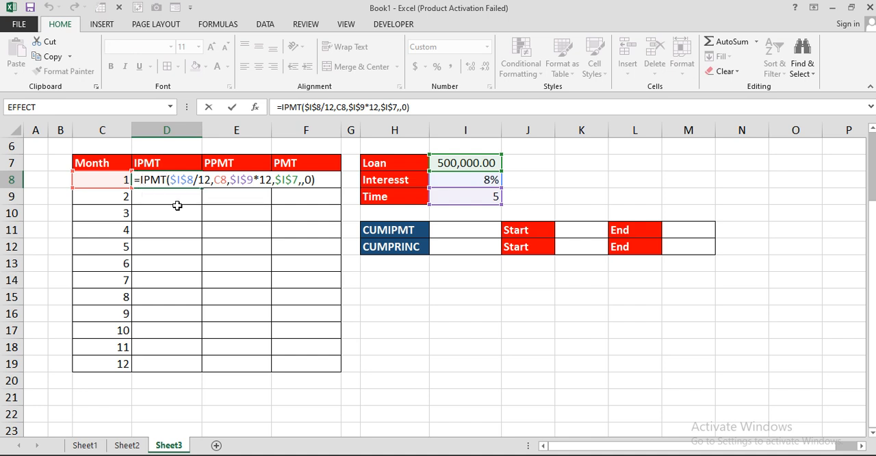
pyautogui.write('-')
pyautogui.press('Return')
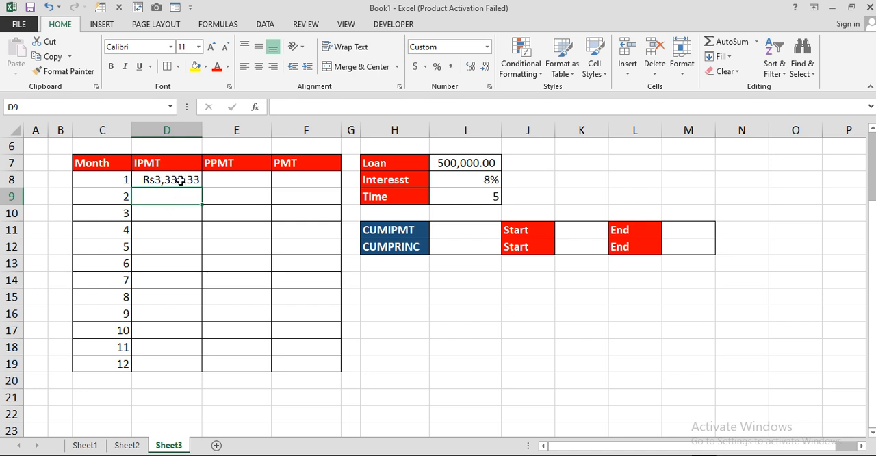
pyautogui.click(180, 180)
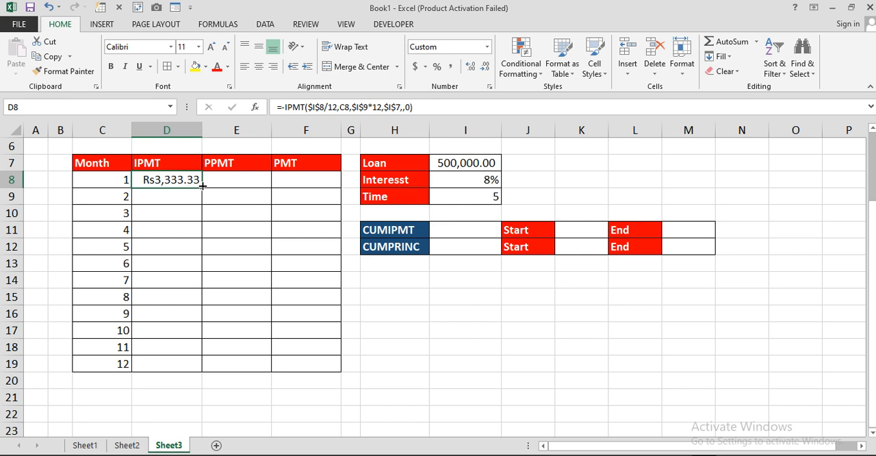
pyautogui.moveTo(202, 185); pyautogui.dragTo(183, 371)
# Examine the loan amount and the monthly interest values and formulas in the IPMT column.
pyautogui.click(178, 179)
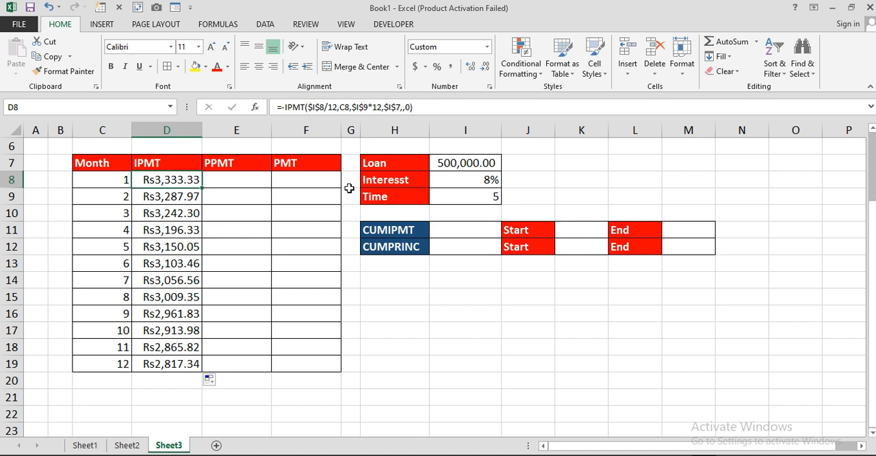
pyautogui.click(446, 163)
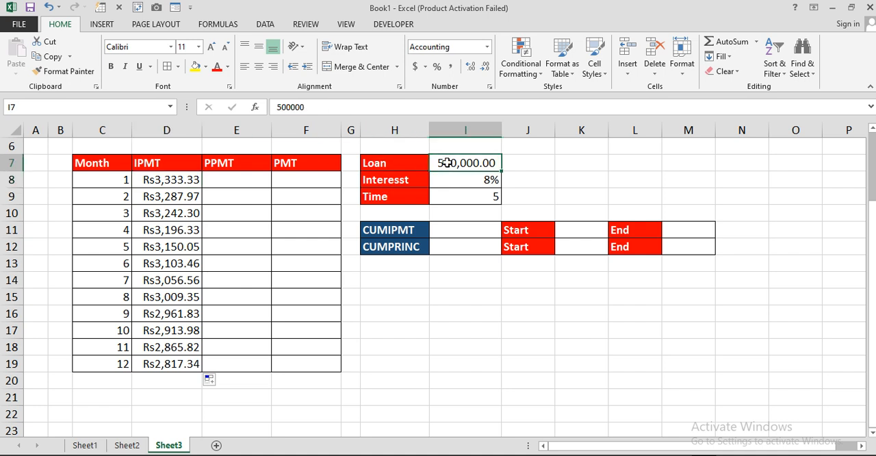
pyautogui.click(185, 197)
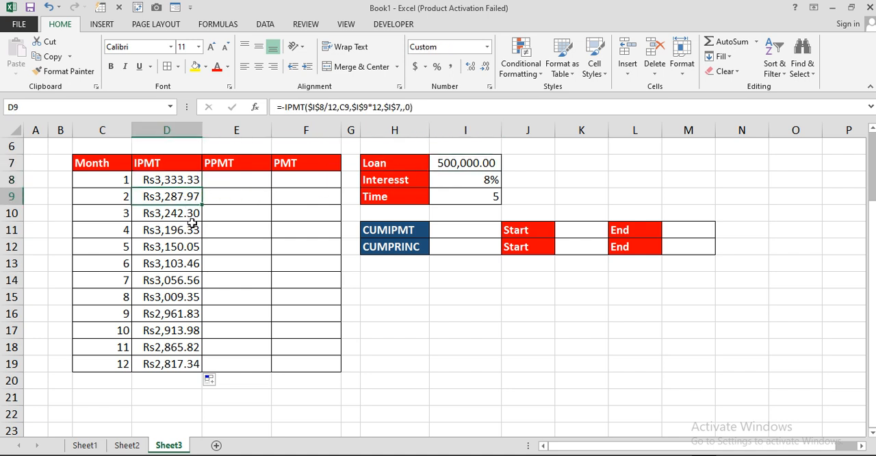
pyautogui.click(170, 216)
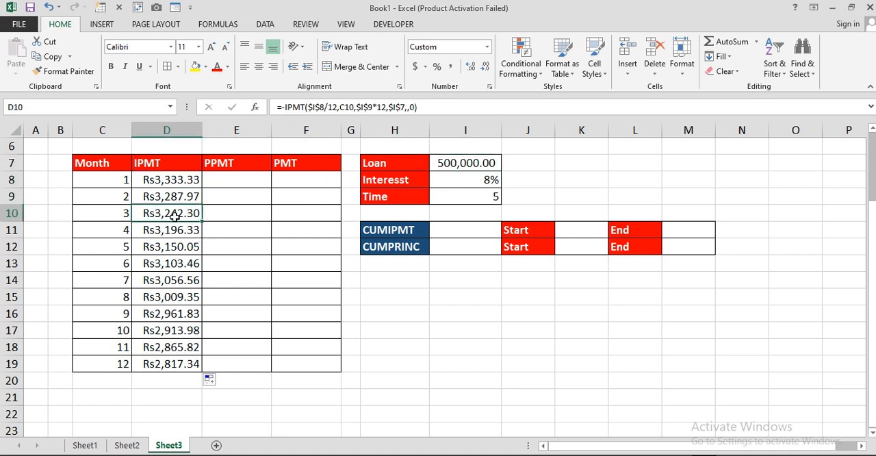
pyautogui.click(171, 229)
pyautogui.click(171, 246)
pyautogui.click(171, 279)
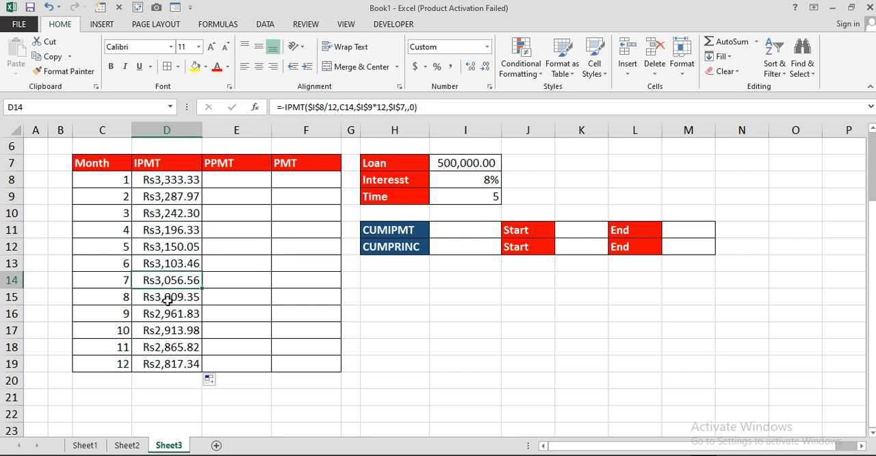
# Start a negated PPMT formula in cell E8 with the absolute monthly rate $I$8/12 as its first argument.
pyautogui.click(253, 180)
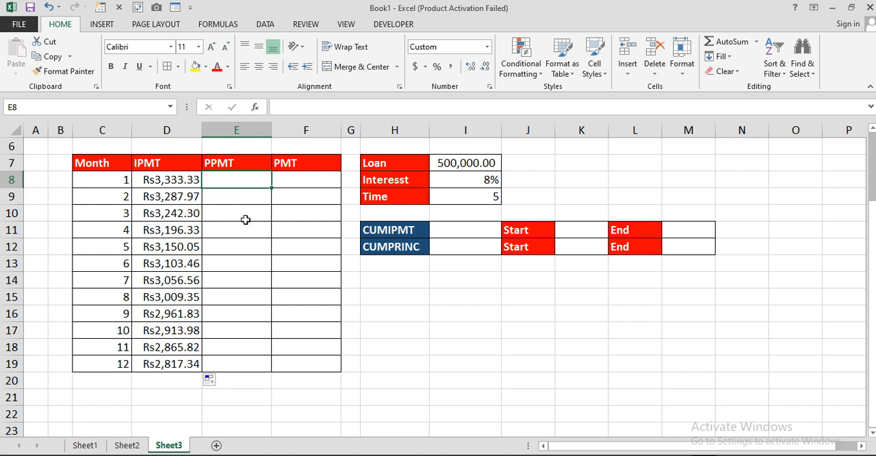
pyautogui.write('=p')
pyautogui.press('BackSpace')
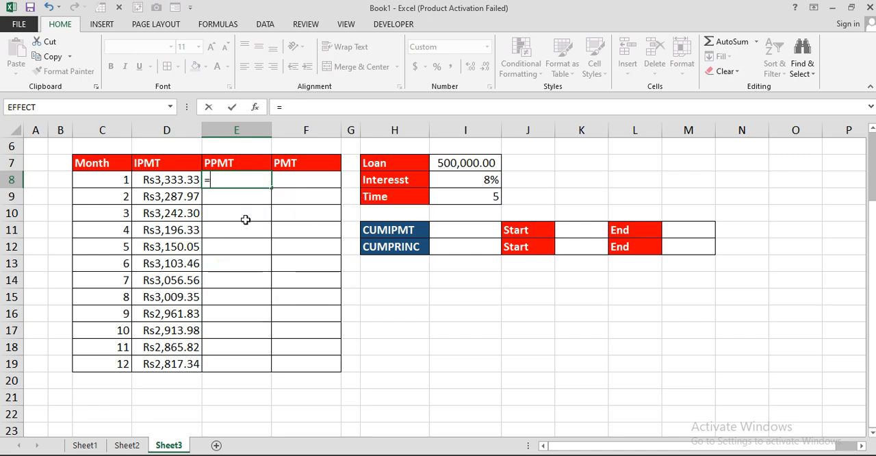
pyautogui.write('-p')
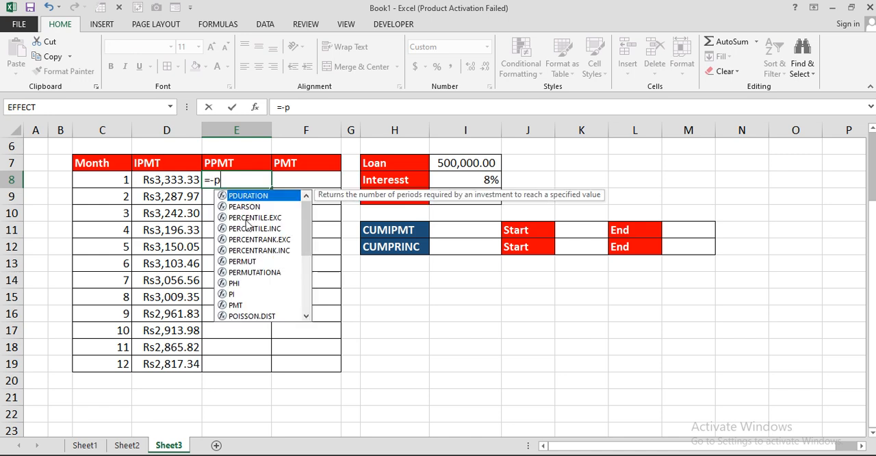
pyautogui.write('pm')
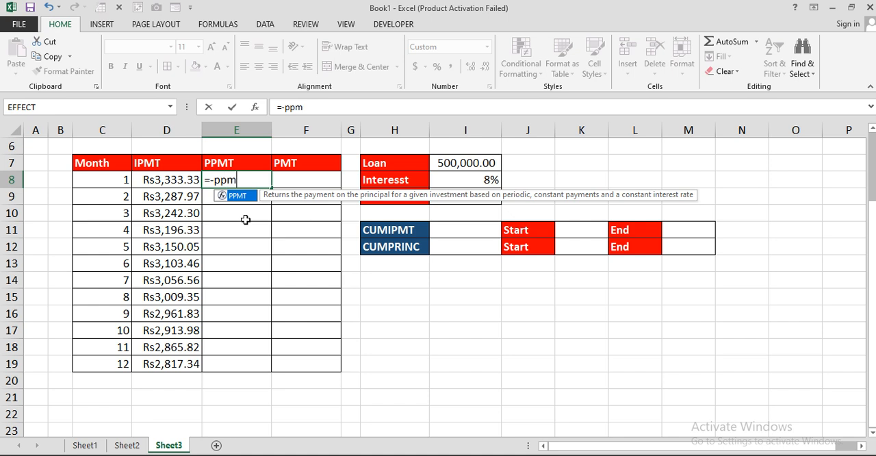
pyautogui.write('t')
pyautogui.press('Tab')
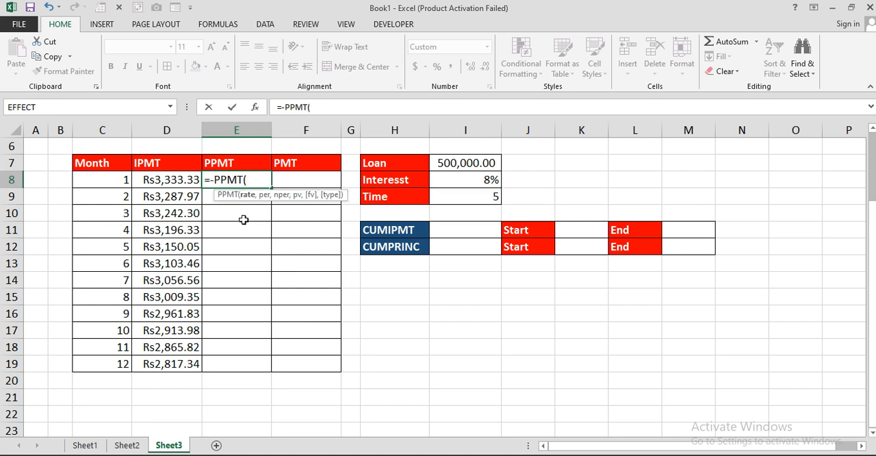
pyautogui.click(468, 181)
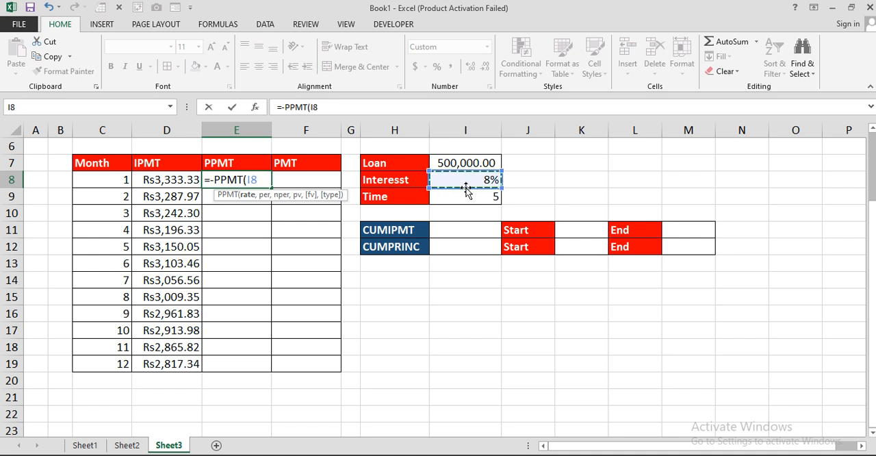
pyautogui.press('F4')
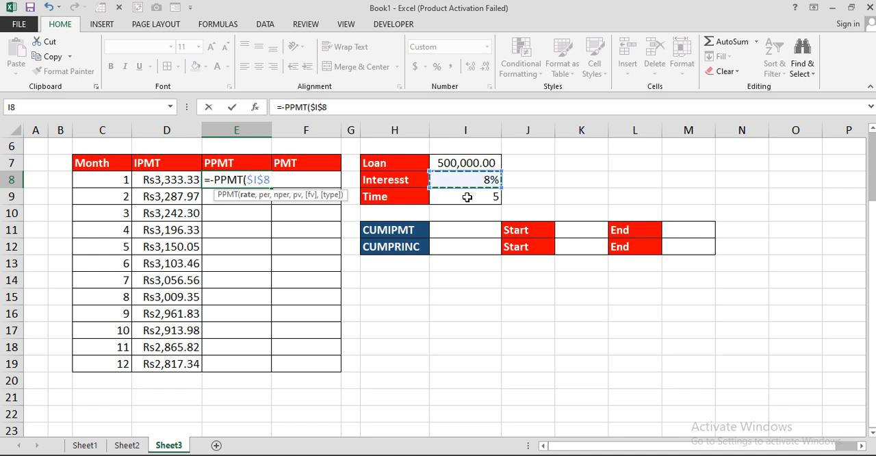
pyautogui.write('/12,')
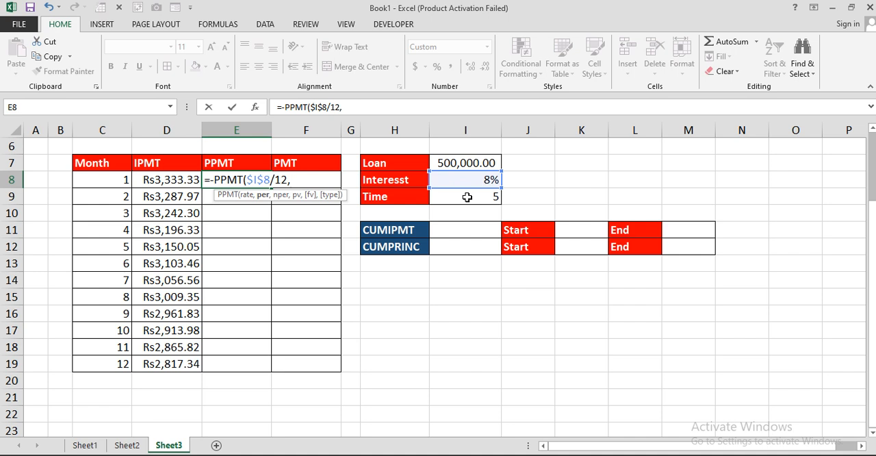
# Add C8 as the period and the absolute $I$9*12 as the number of periods to the PPMT formula in E8.
pyautogui.click(123, 180)
pyautogui.write(',')
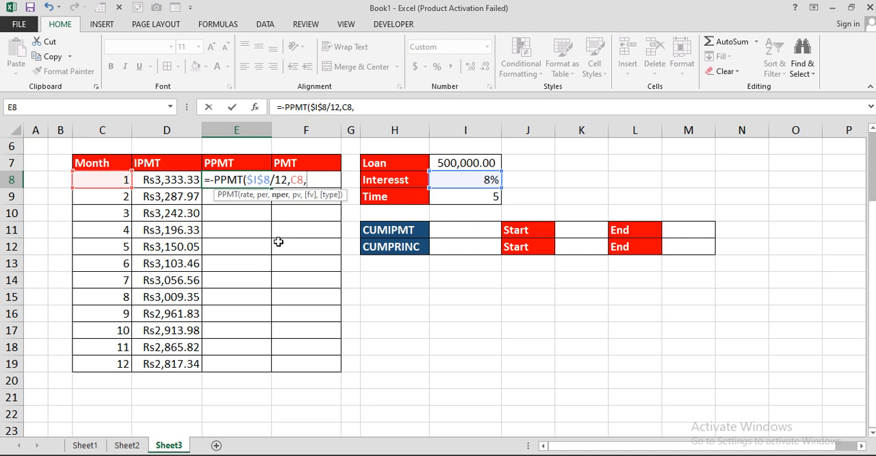
pyautogui.click(473, 200)
pyautogui.press('F4')
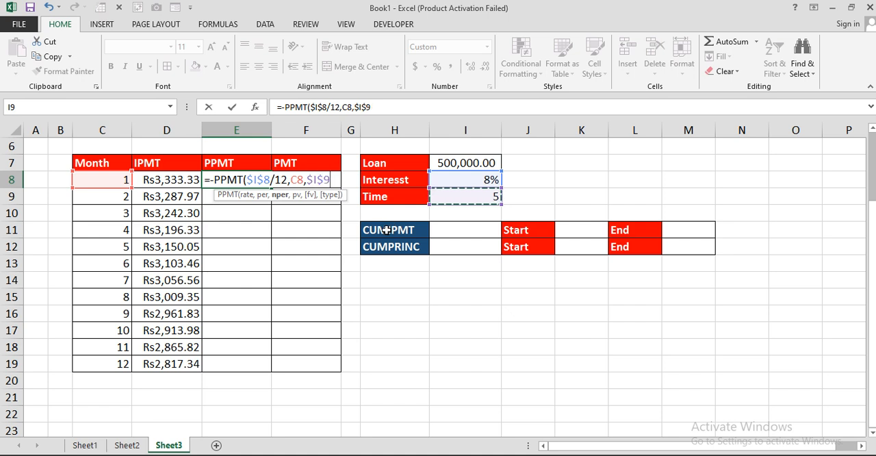
pyautogui.write('*12,')
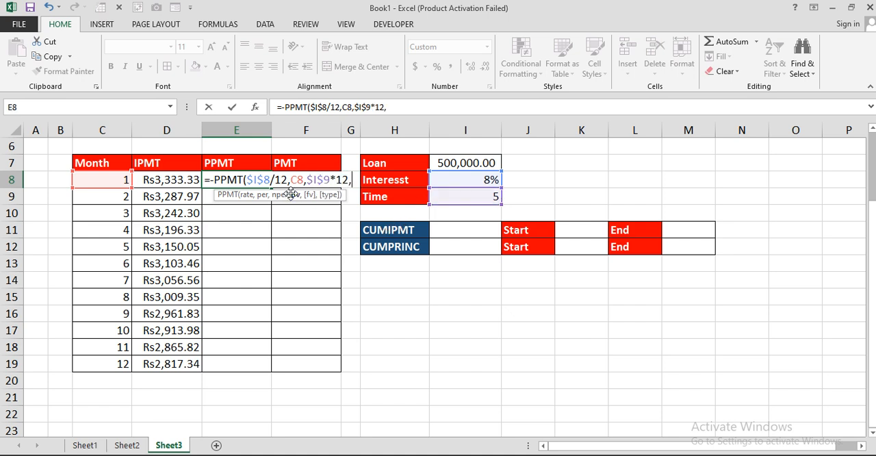
# Complete the PPMT formula in E8 with absolute $I$7 as present value, blank future value and type 0, and fill it down to E19.
pyautogui.click(463, 165)
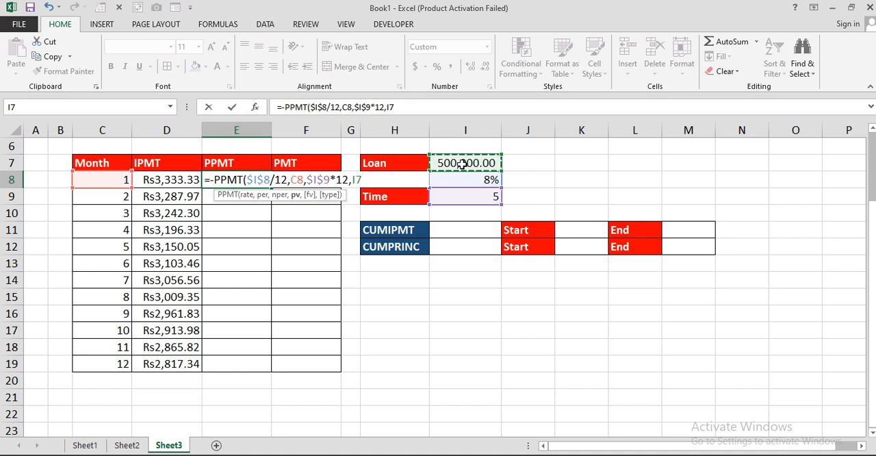
pyautogui.press('F4')
pyautogui.write(',')
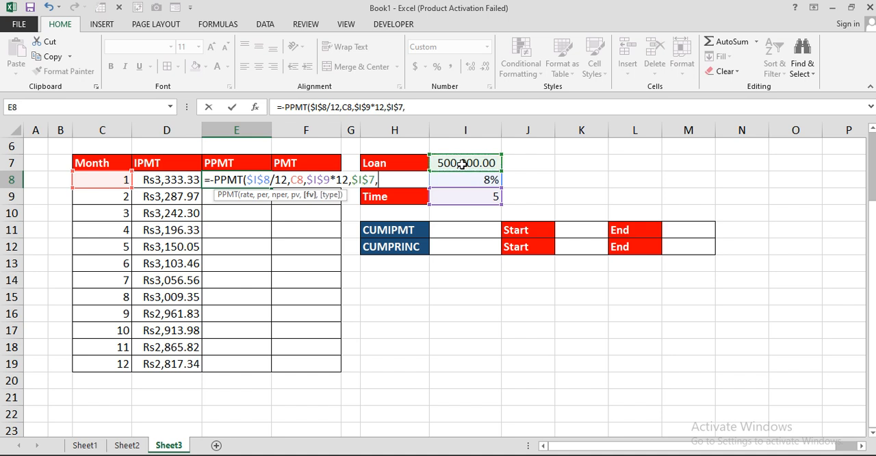
pyautogui.write(',')
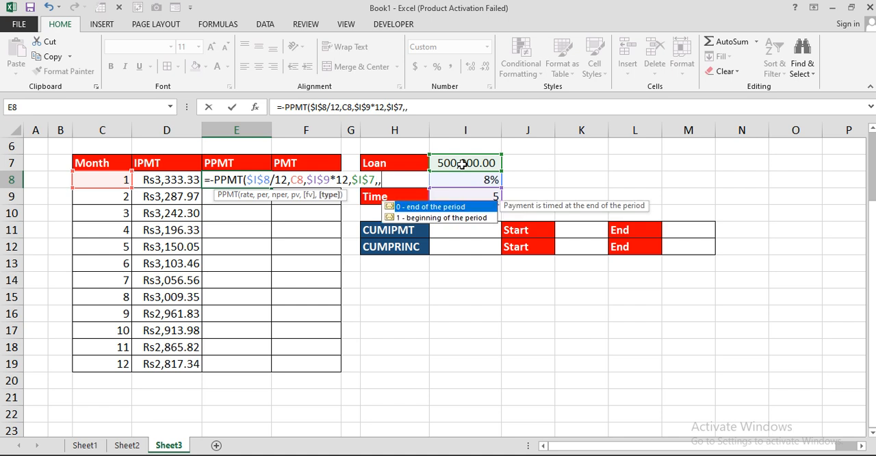
pyautogui.write('0)')
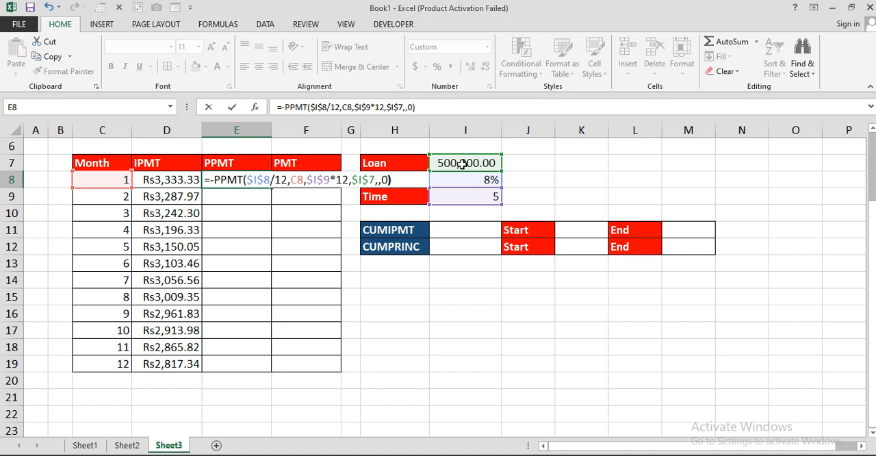
pyautogui.press('Return')
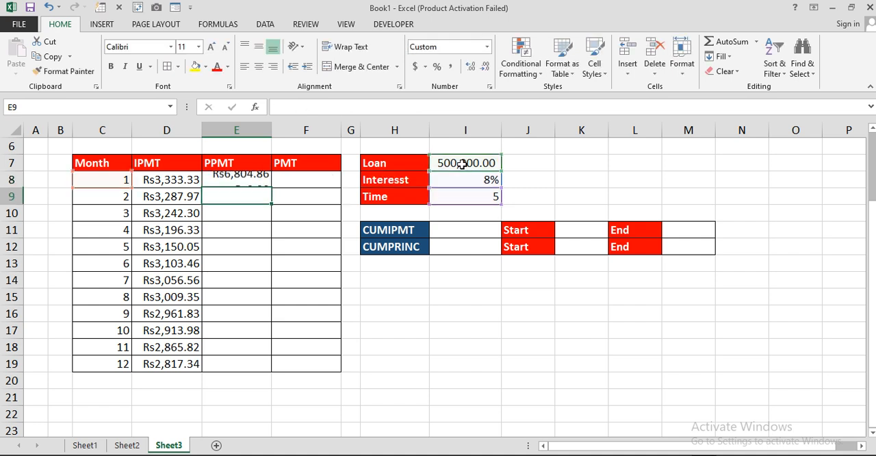
pyautogui.click(257, 181)
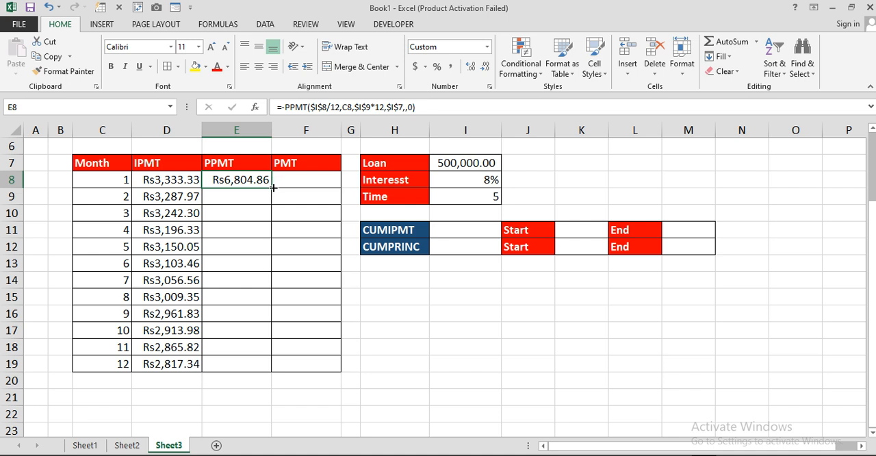
pyautogui.moveTo(272, 187); pyautogui.dragTo(272, 369)
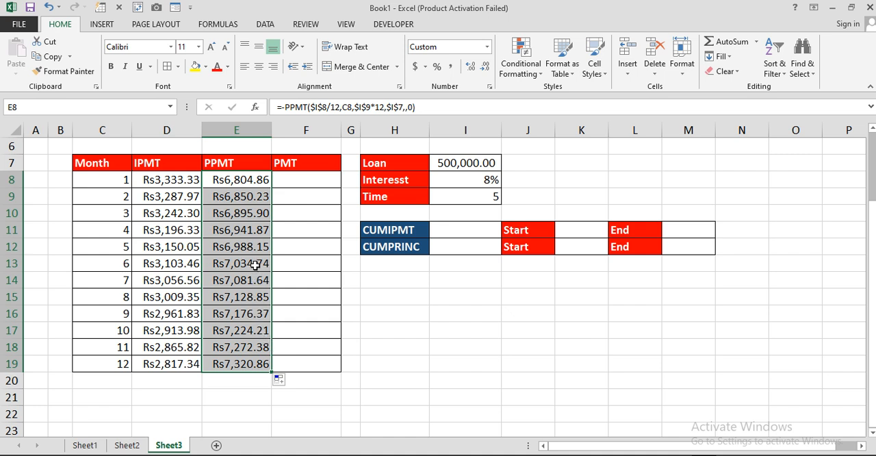
# Start a negated PMT formula in F8 with the absolute monthly rate $I$8/12 and $I$9*12 as the number of periods.
pyautogui.click(312, 180)
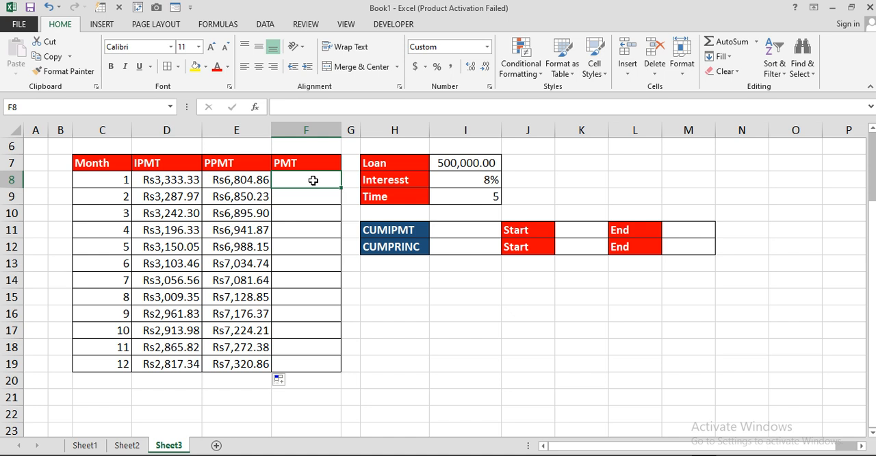
pyautogui.write('=')
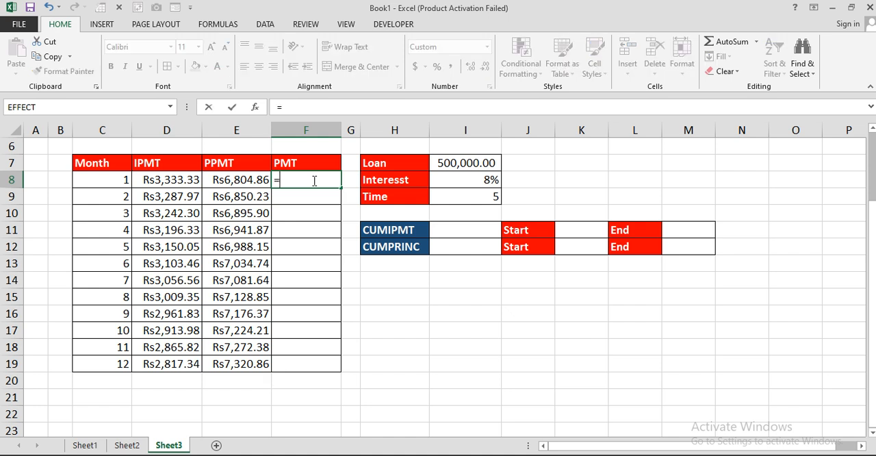
pyautogui.write('-pm')
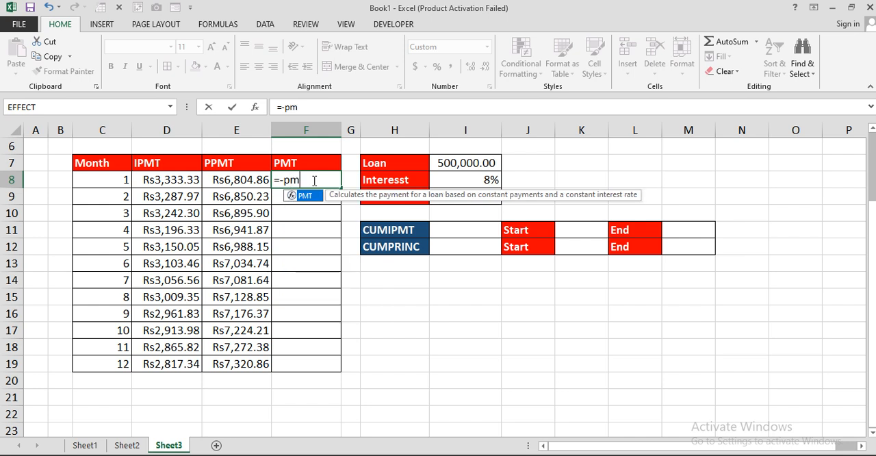
pyautogui.press('Tab')
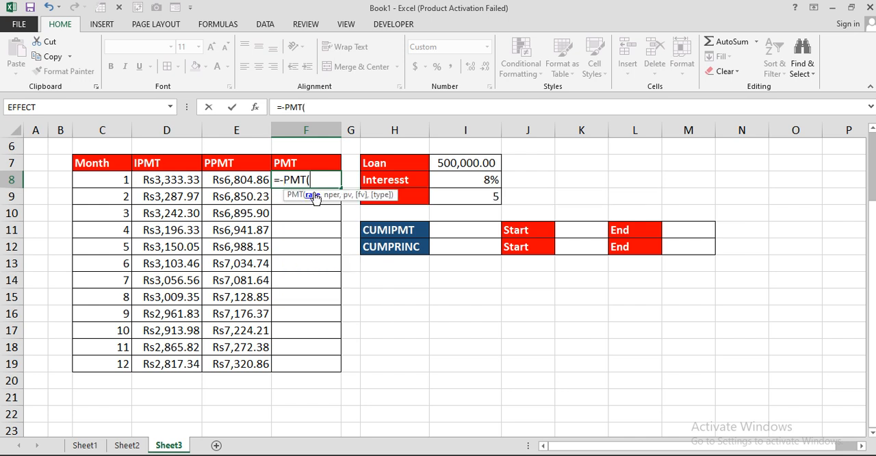
pyautogui.click(460, 186)
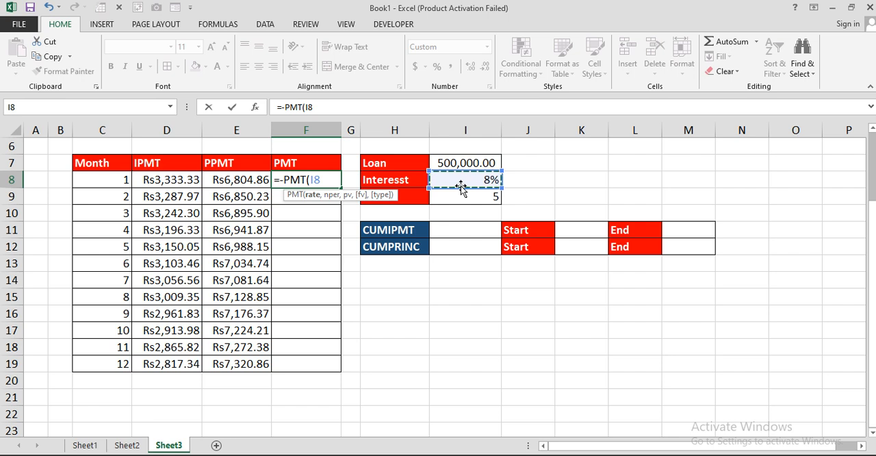
pyautogui.press('F4')
pyautogui.write('/')
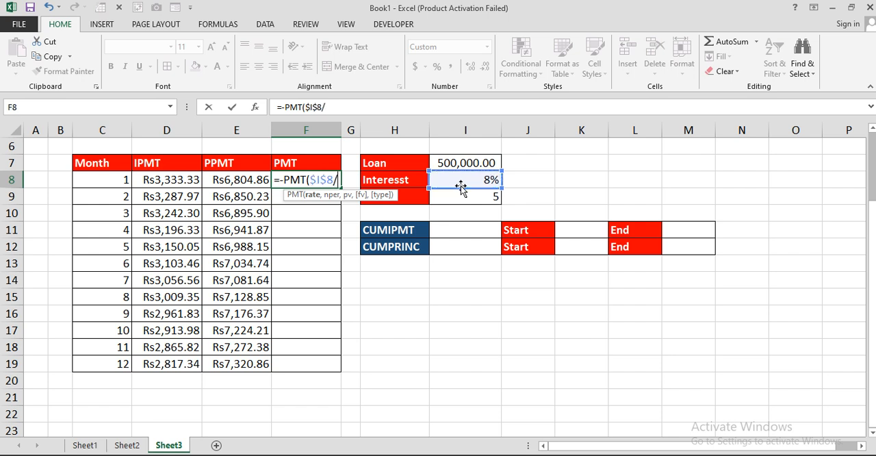
pyautogui.write('12,')
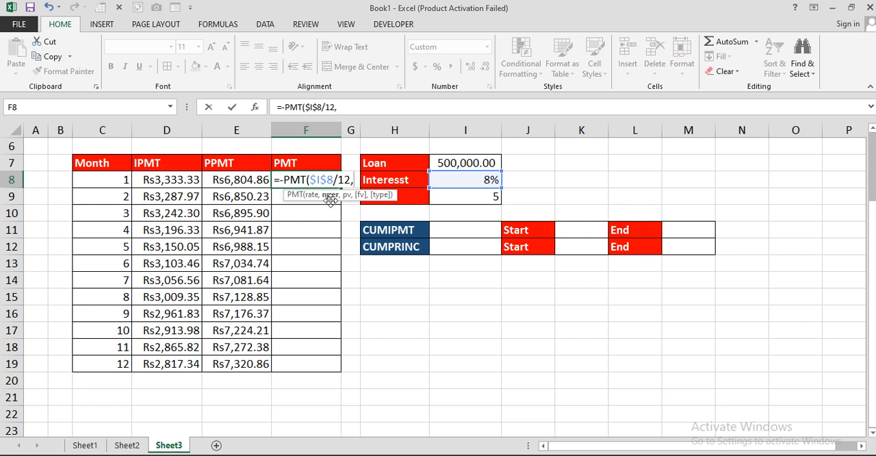
pyautogui.click(454, 197)
pyautogui.press('F4')
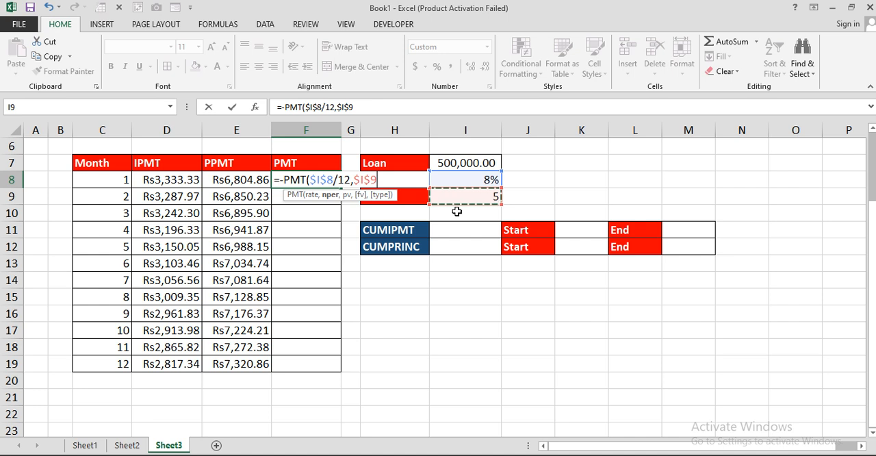
pyautogui.write('*12,')
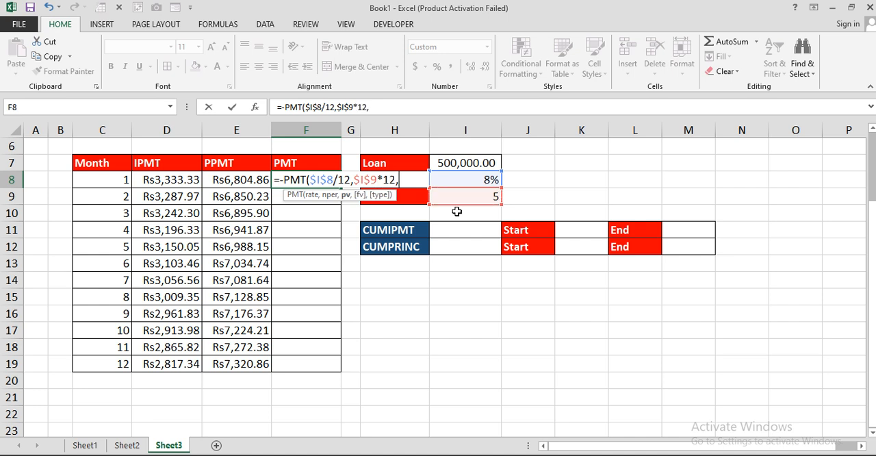
# Complete the PMT formula with absolute $I$7 as present value, blank future value and type 0, and fill it down to F19.
pyautogui.click(487, 163)
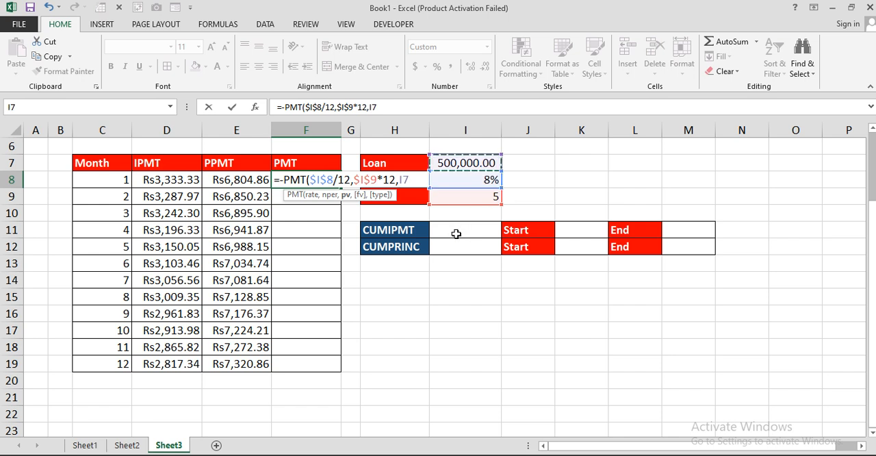
pyautogui.press('F4')
pyautogui.write(',,')
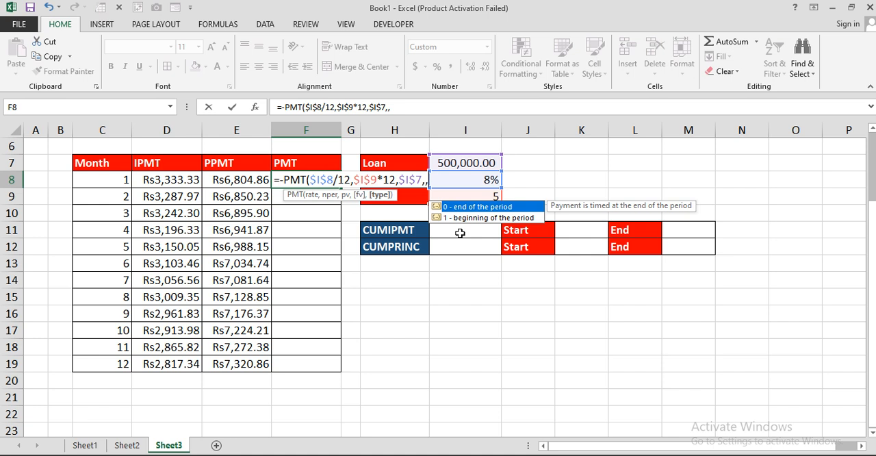
pyautogui.write('0)')
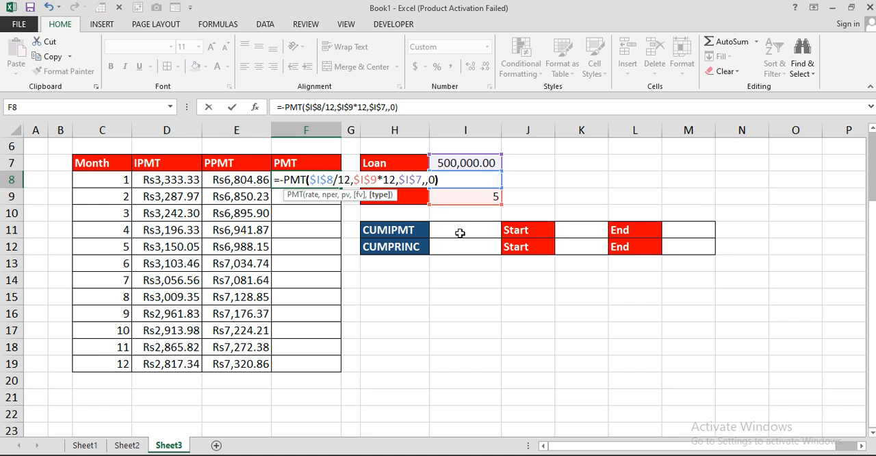
pyautogui.press('Return')
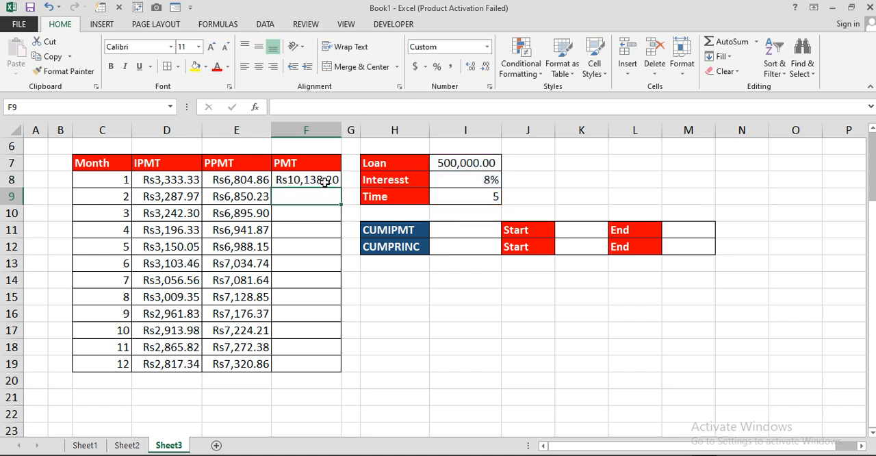
pyautogui.click(325, 182)
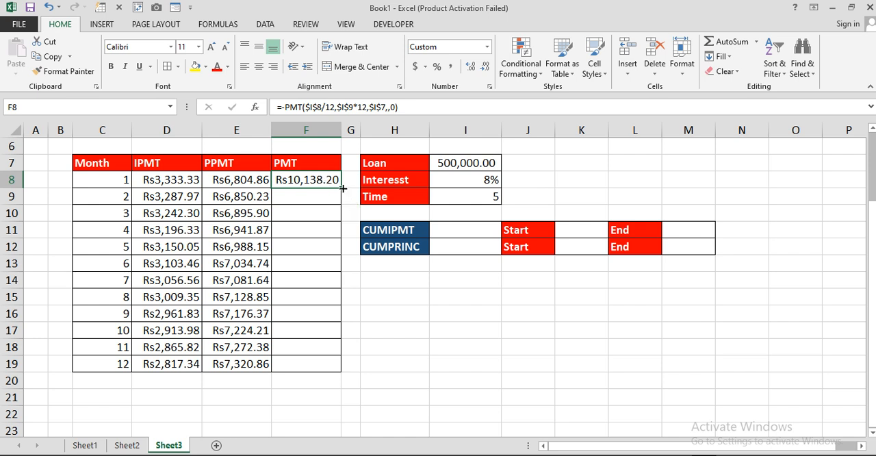
pyautogui.moveTo(341, 187); pyautogui.dragTo(340, 369)
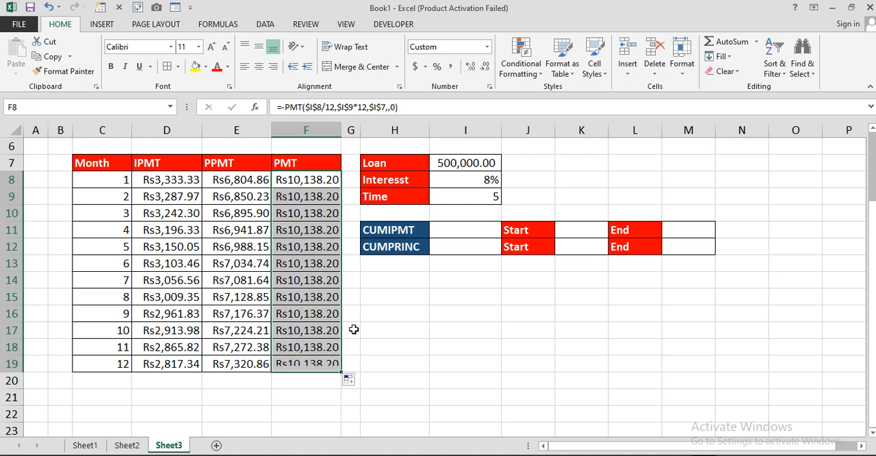
# Compare the IPMT and PPMT amounts with the PMT amount in the first month's row, and review the monthly figures.
pyautogui.moveTo(236, 164); pyautogui.dragTo(177, 212)
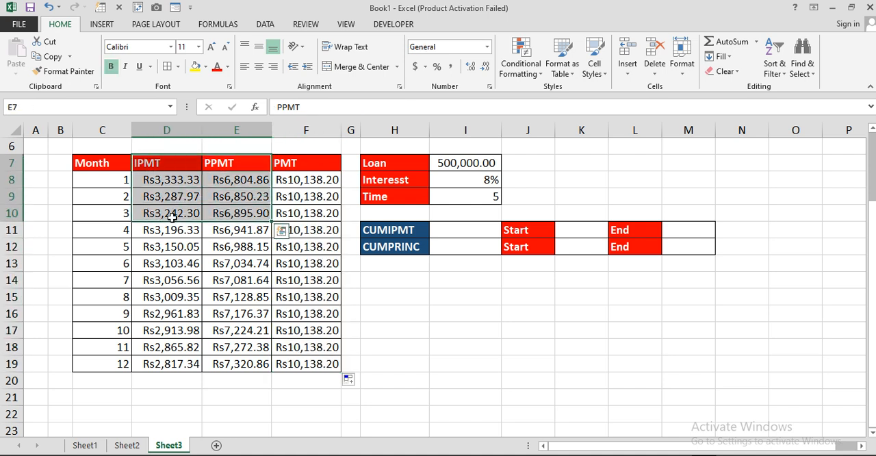
pyautogui.click(301, 179)
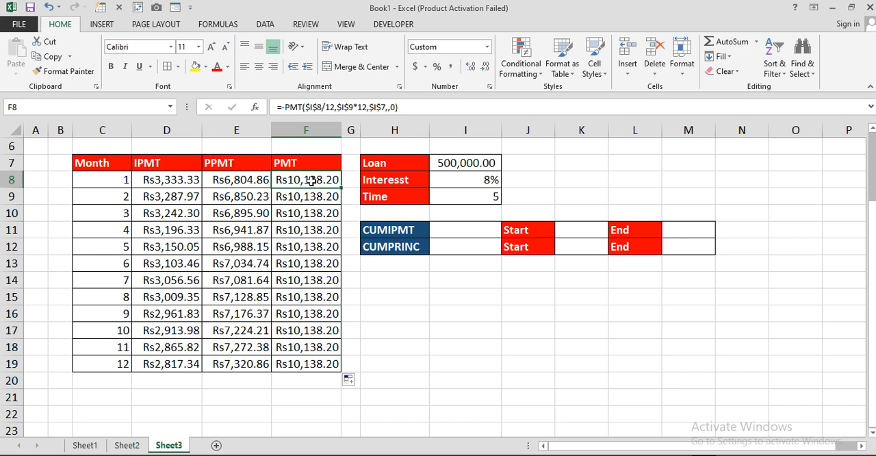
pyautogui.moveTo(180, 181); pyautogui.dragTo(228, 181)
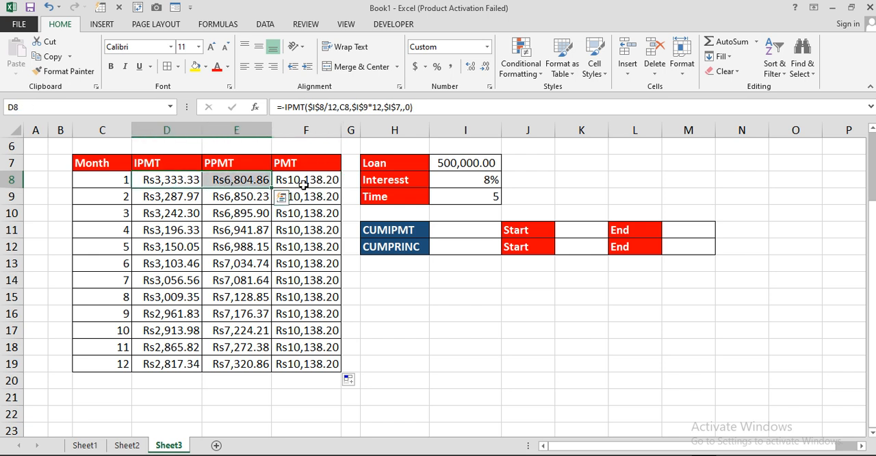
pyautogui.click(304, 181)
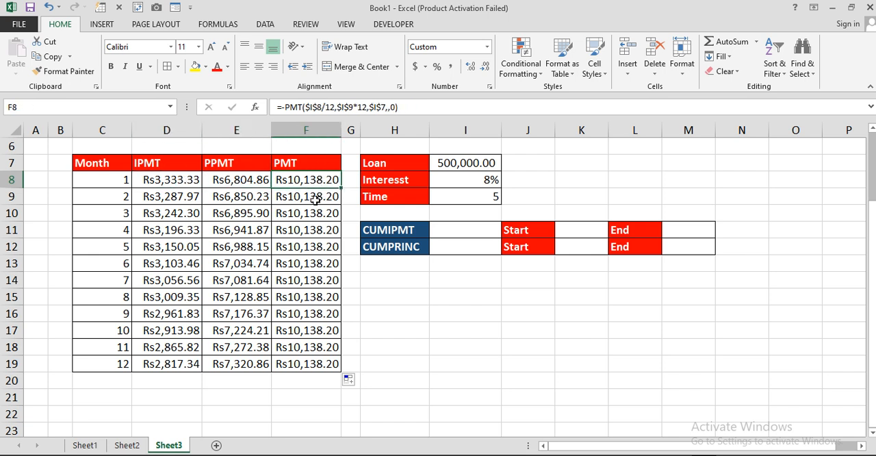
pyautogui.click(250, 184)
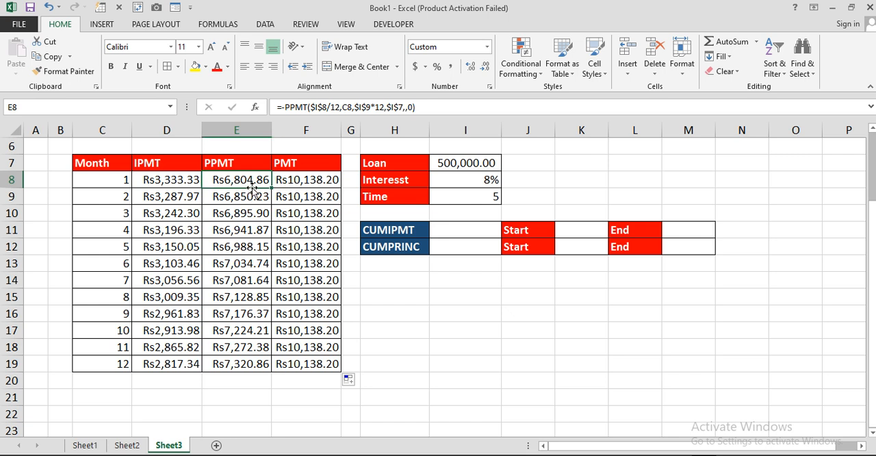
pyautogui.click(310, 180)
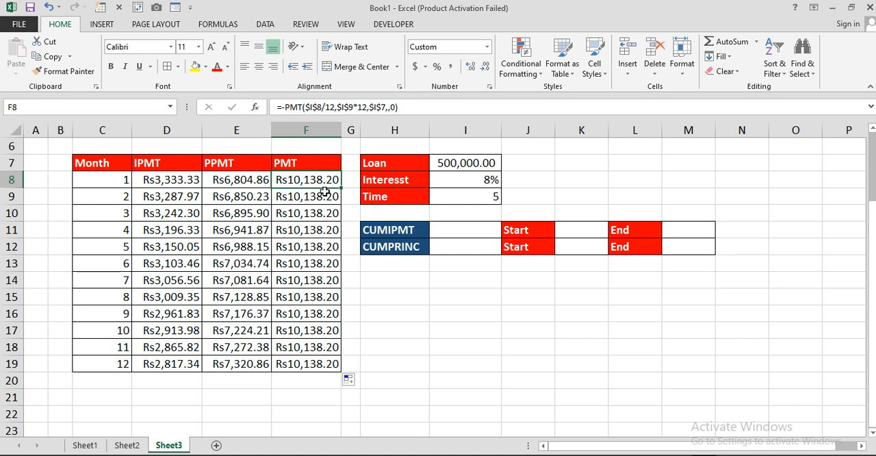
pyautogui.click(191, 180)
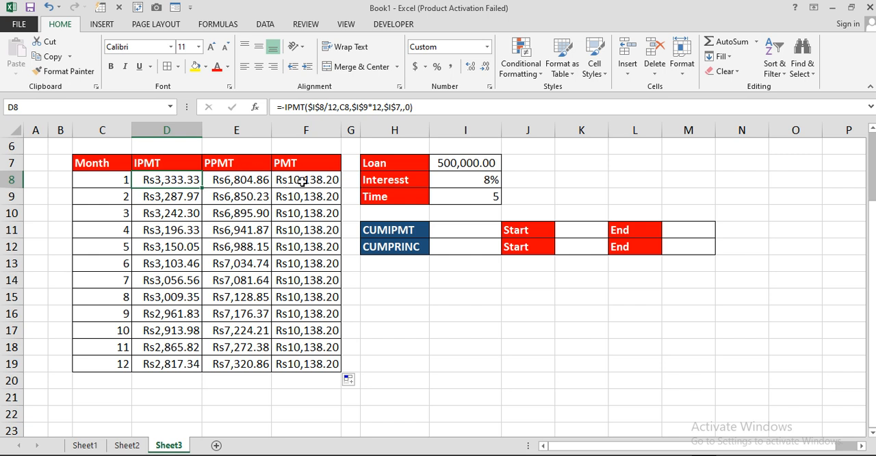
pyautogui.moveTo(284, 181); pyautogui.dragTo(310, 179)
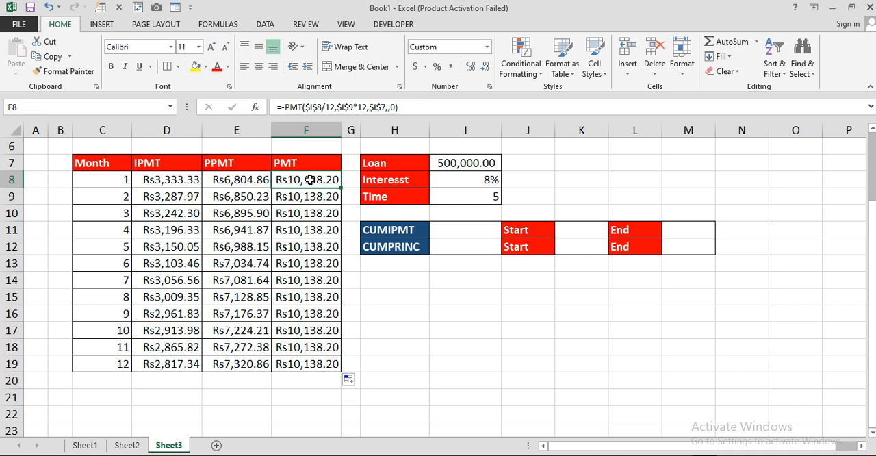
pyautogui.click(462, 316)
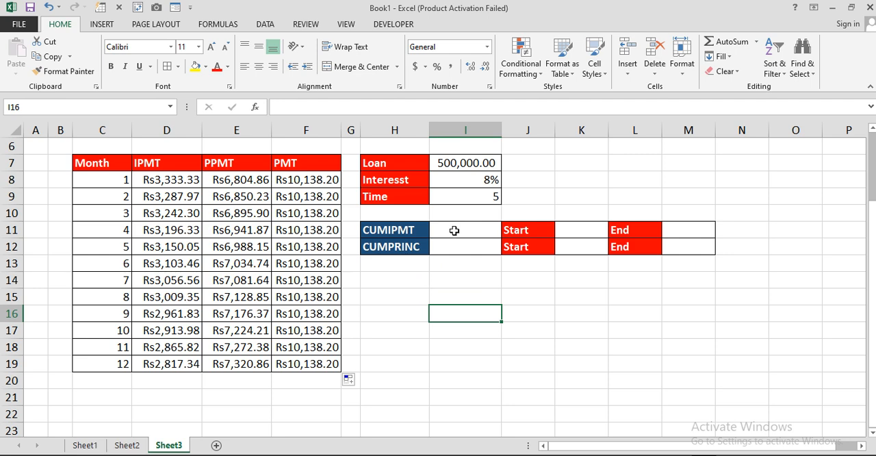
pyautogui.moveTo(123, 186); pyautogui.dragTo(217, 297)
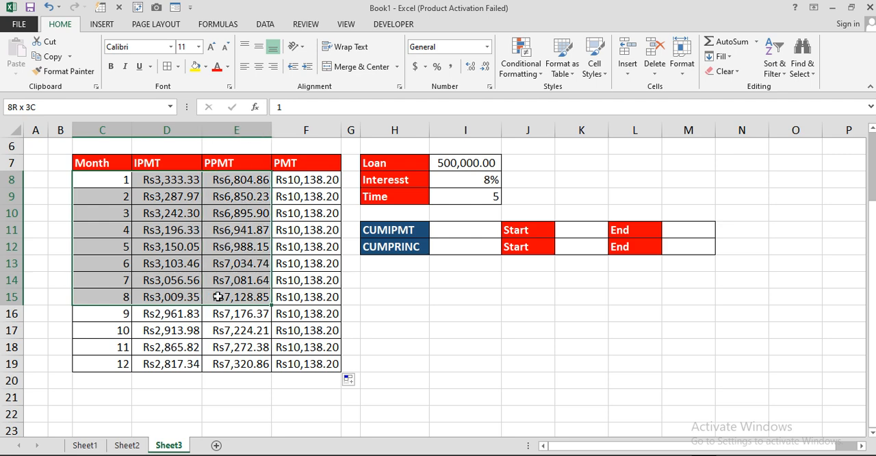
# Start a CUMIPMT formula in I11 with I8/12 as the monthly rate and I9*12 as the number of periods.
pyautogui.click(468, 230)
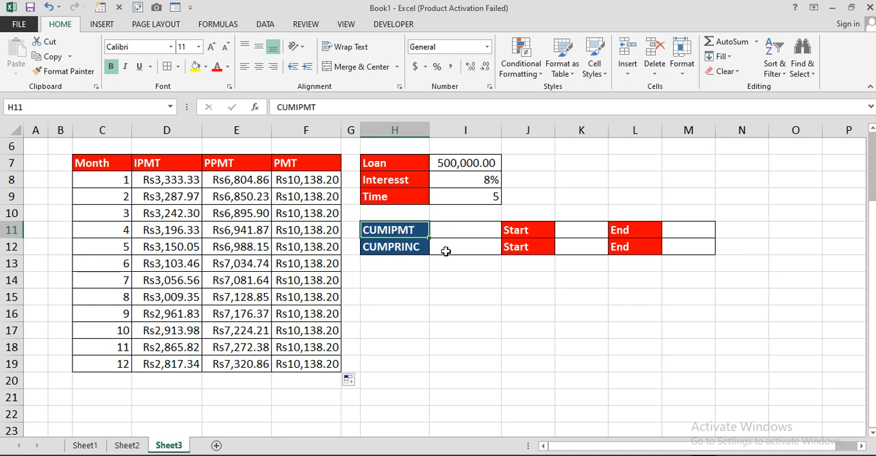
pyautogui.click(445, 251)
pyautogui.click(462, 233)
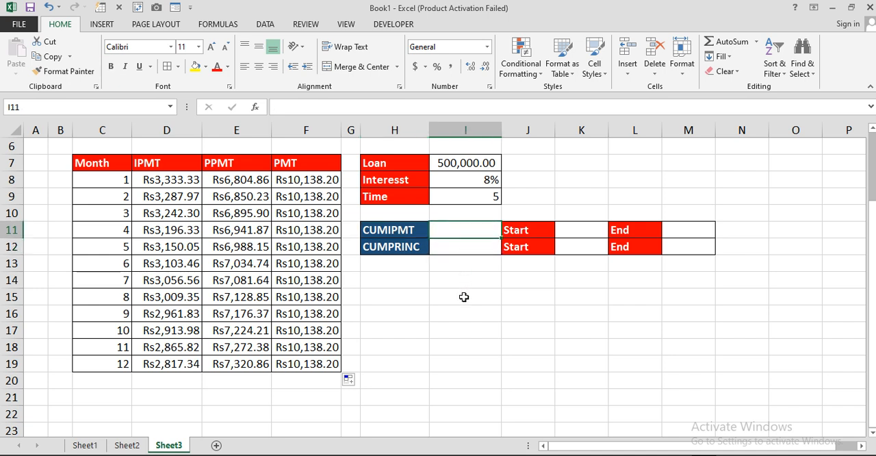
pyautogui.write('=')
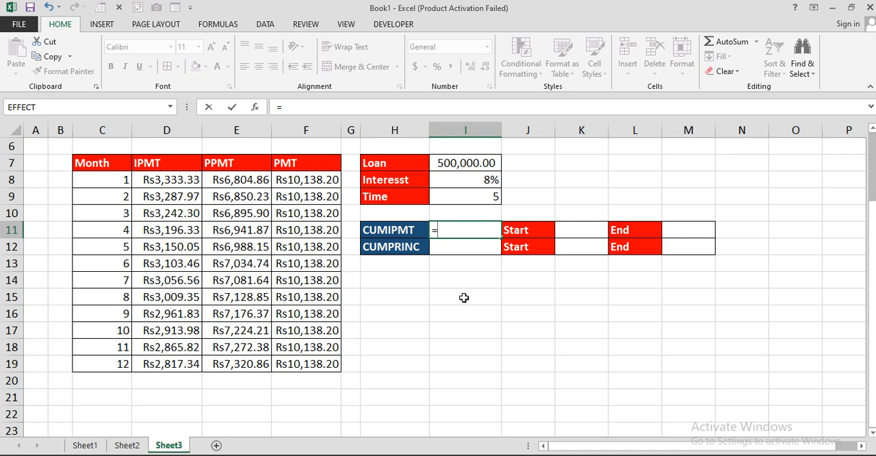
pyautogui.write('cum')
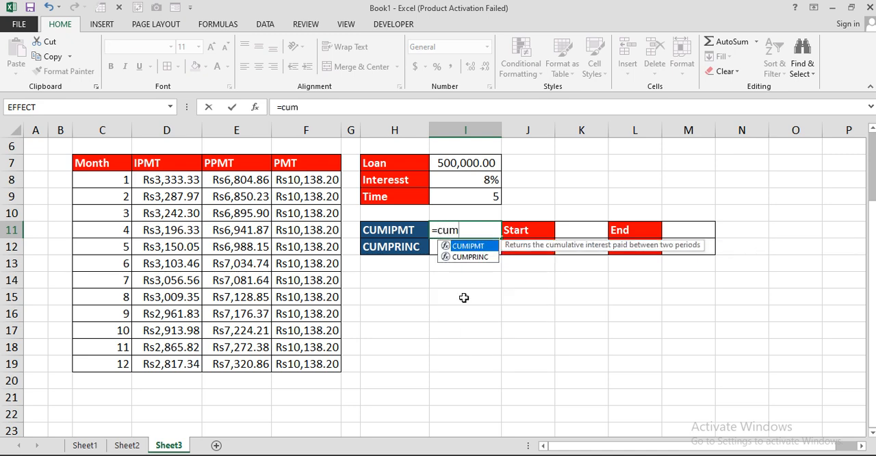
pyautogui.press('Tab')
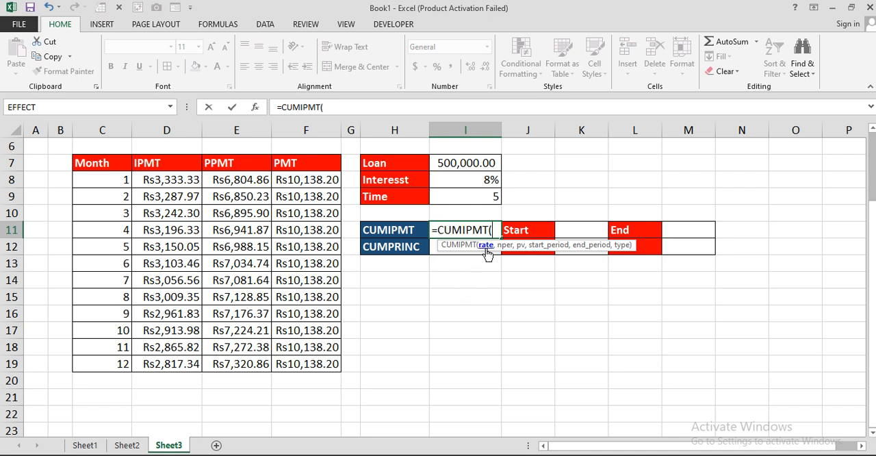
pyautogui.click(470, 181)
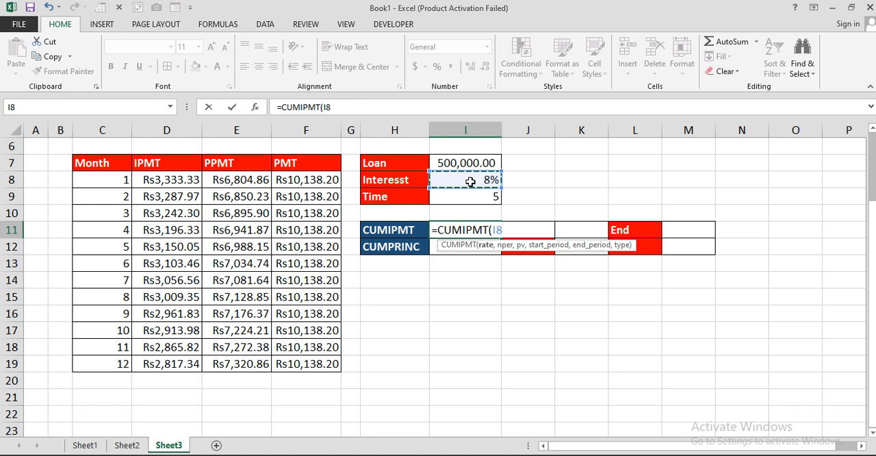
pyautogui.write('/12,')
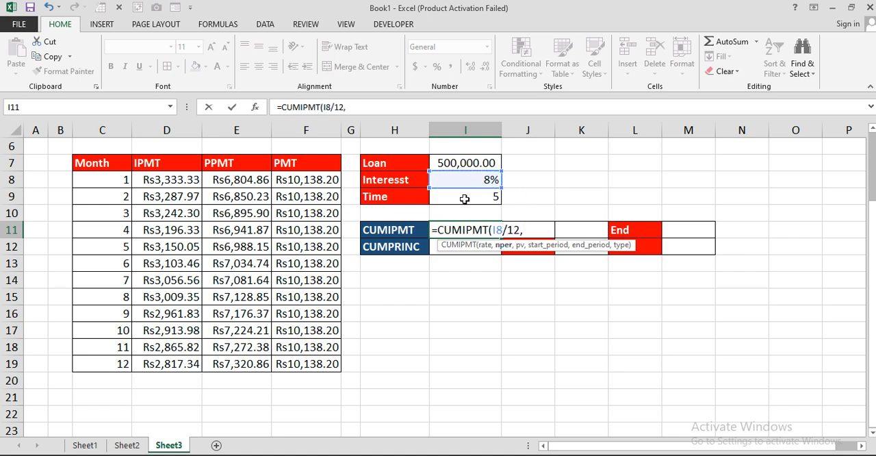
pyautogui.click(465, 200)
pyautogui.write('*')
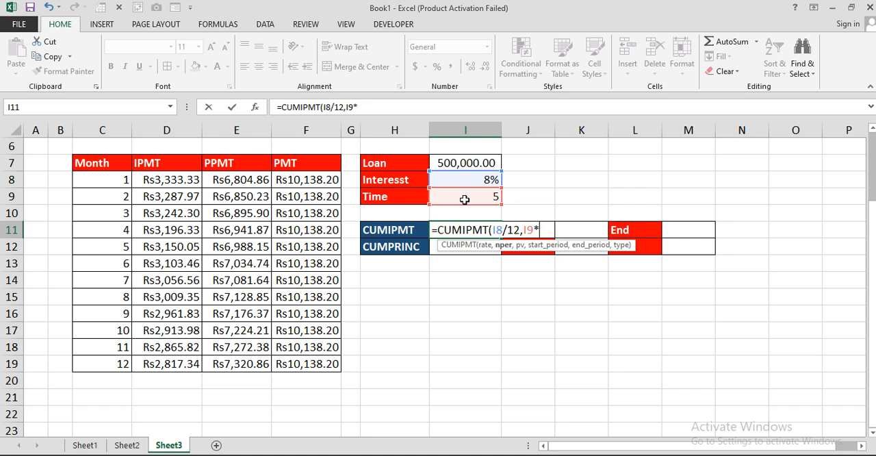
pyautogui.write('12,')
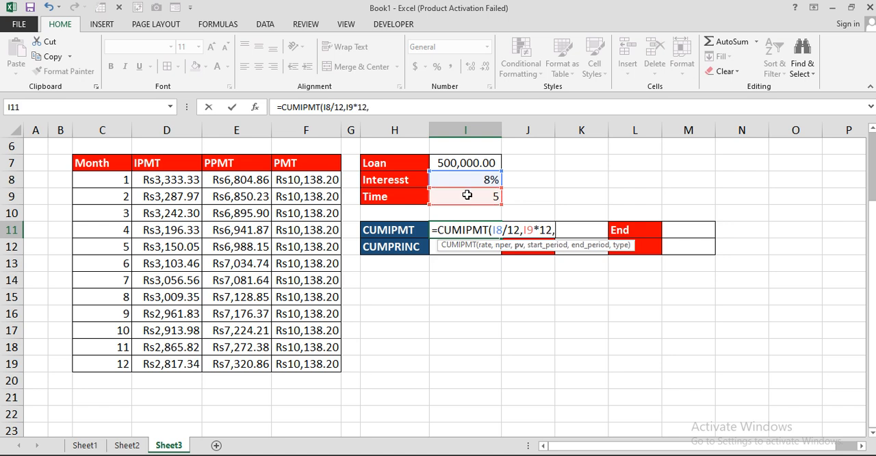
# Complete the CUMIPMT formula with I7 as present value, K11 as start period, M11 as end period and type 0.
pyautogui.click(470, 163)
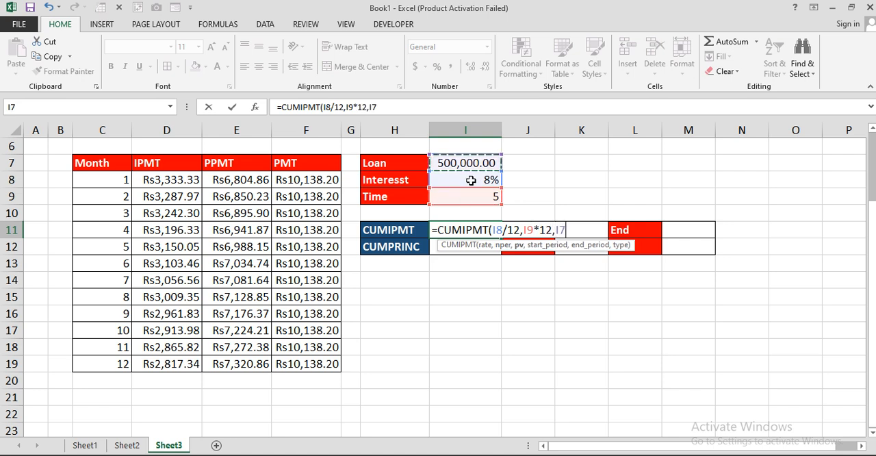
pyautogui.write(',')
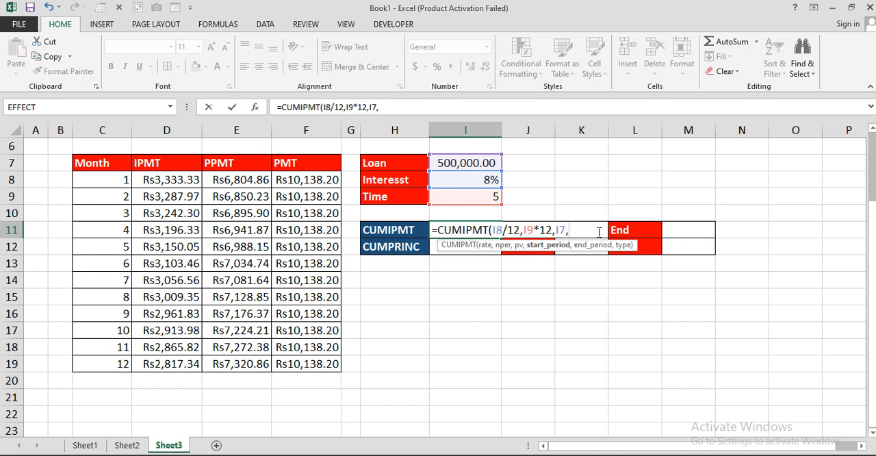
pyautogui.click(570, 214)
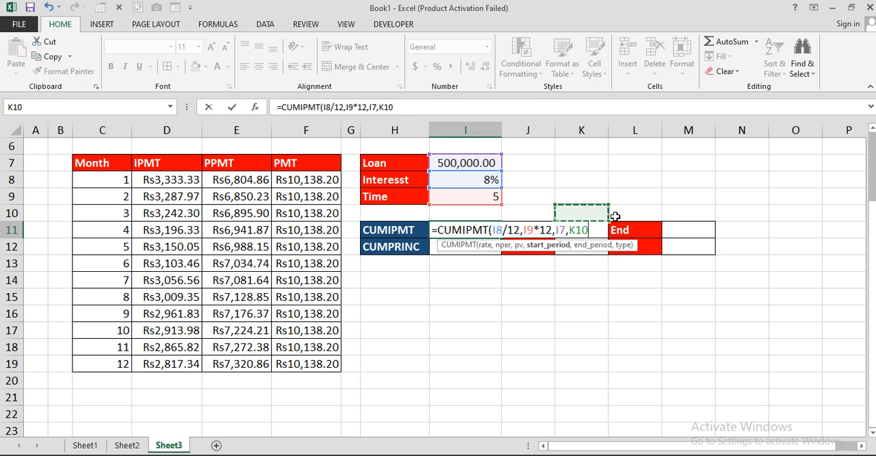
pyautogui.press('Down')
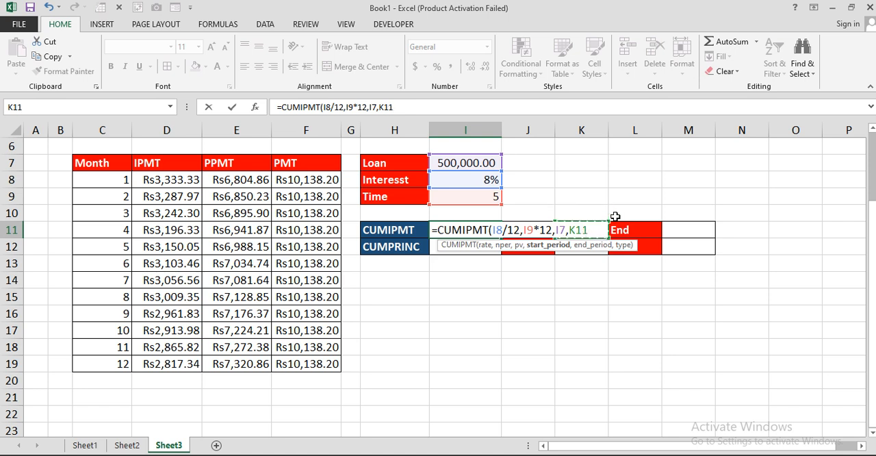
pyautogui.write(',')
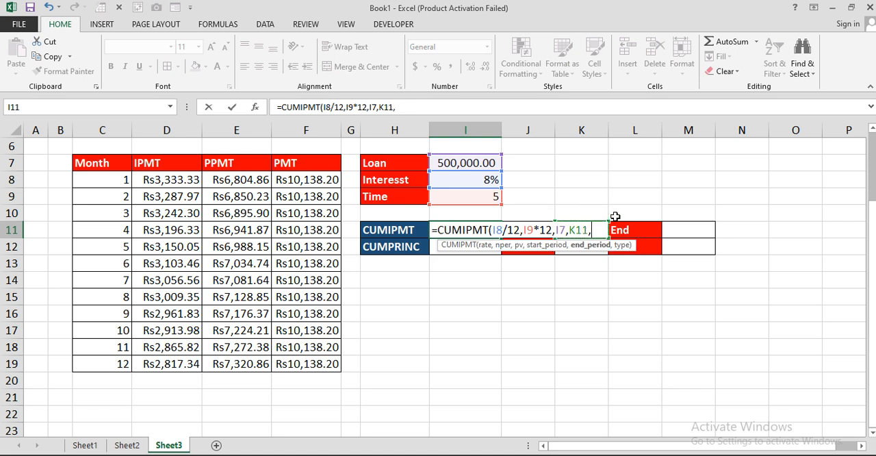
pyautogui.click(691, 232)
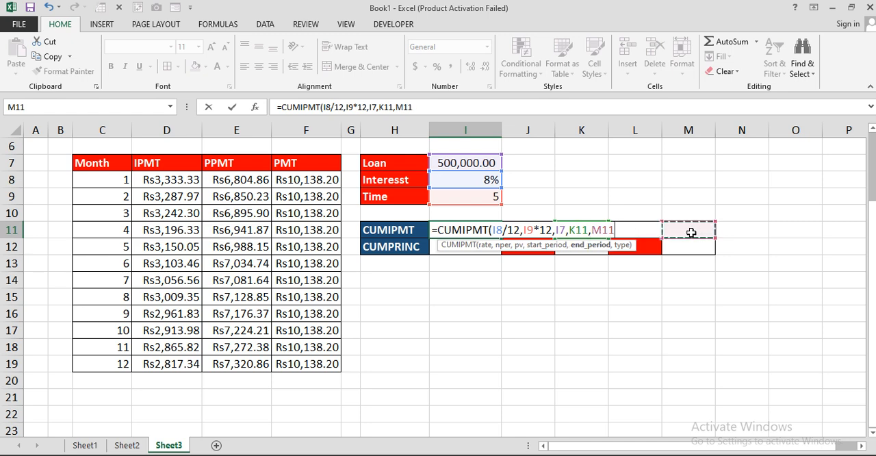
pyautogui.press('Return')
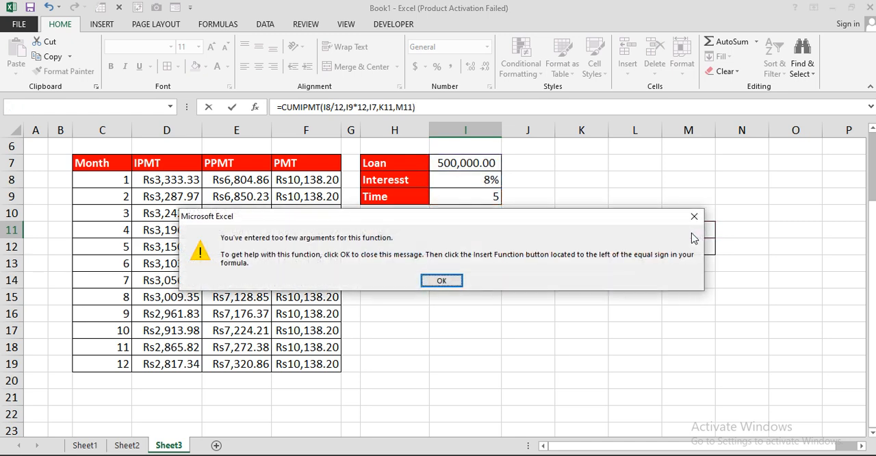
pyautogui.click(692, 236)
pyautogui.click(614, 230)
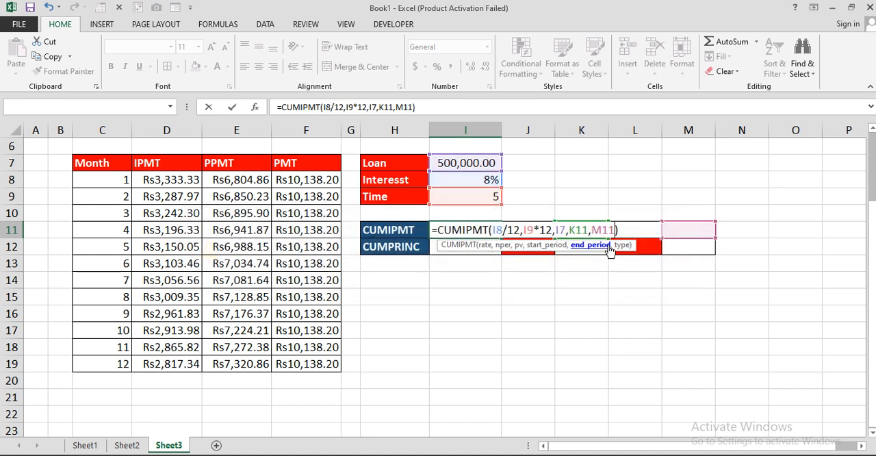
pyautogui.write(',')
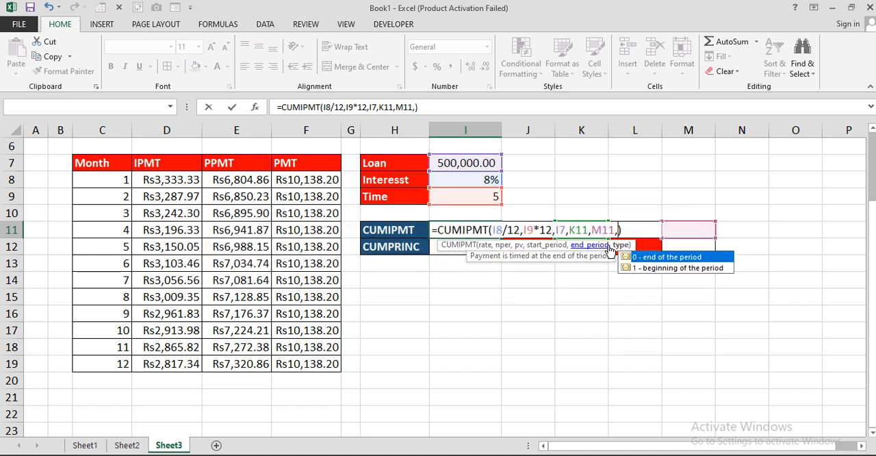
pyautogui.write('0')
pyautogui.press('Return')
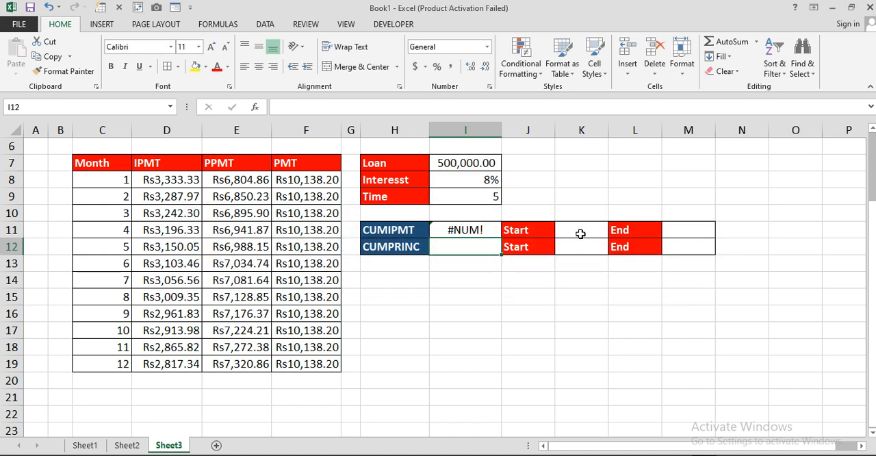
# Enter start period 1 in K11 and end period 4 in M11 for the cumulative interest calculation.
pyautogui.click(580, 233)
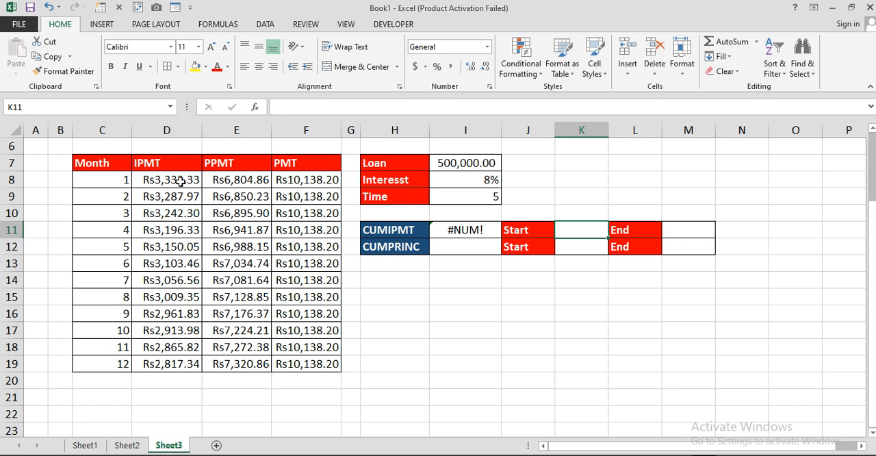
pyautogui.moveTo(179, 181); pyautogui.dragTo(177, 229)
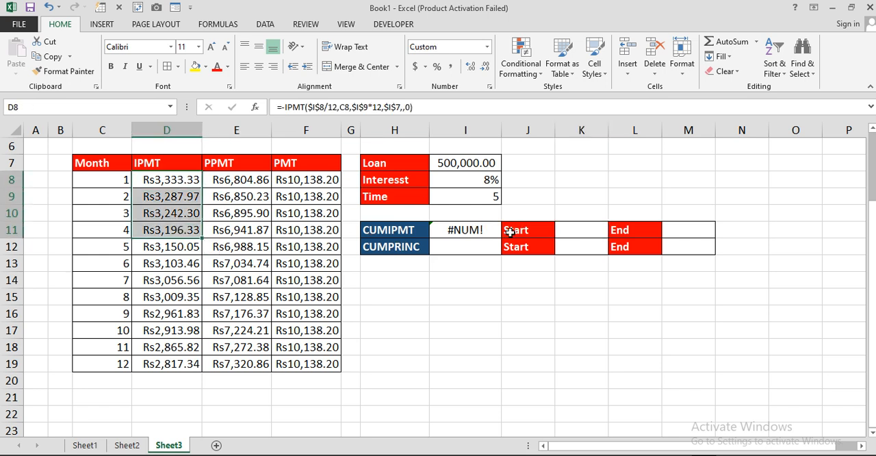
pyautogui.click(586, 233)
pyautogui.write('1')
pyautogui.press('Tab')
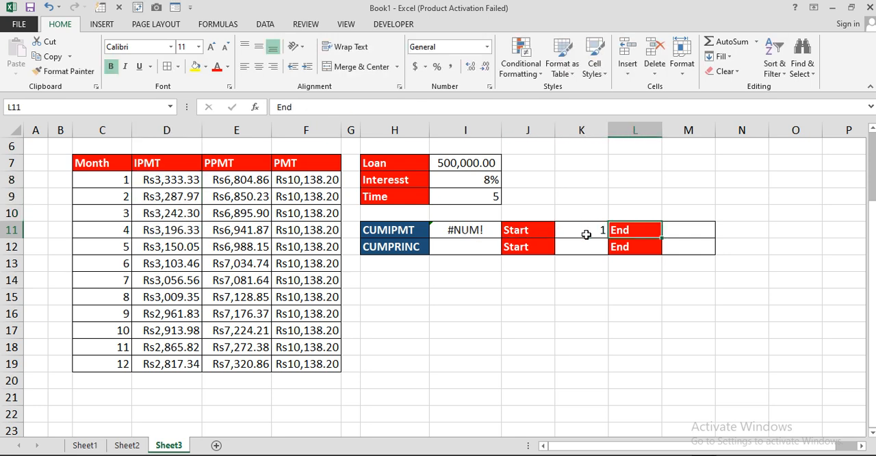
pyautogui.press('Tab')
pyautogui.write('4')
pyautogui.click(586, 234)
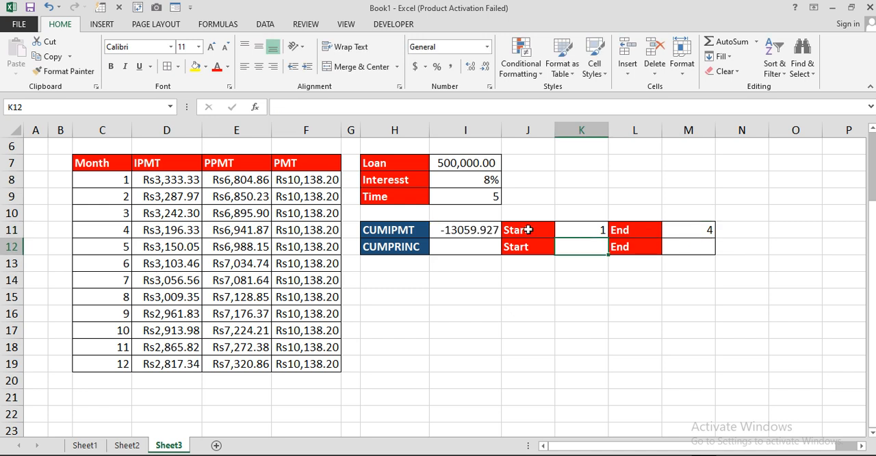
# Negate the CUMIPMT formula in I11 by adding a minus sign before the function name.
pyautogui.click(473, 230)
pyautogui.doubleClick(473, 230)
pyautogui.click(439, 229)
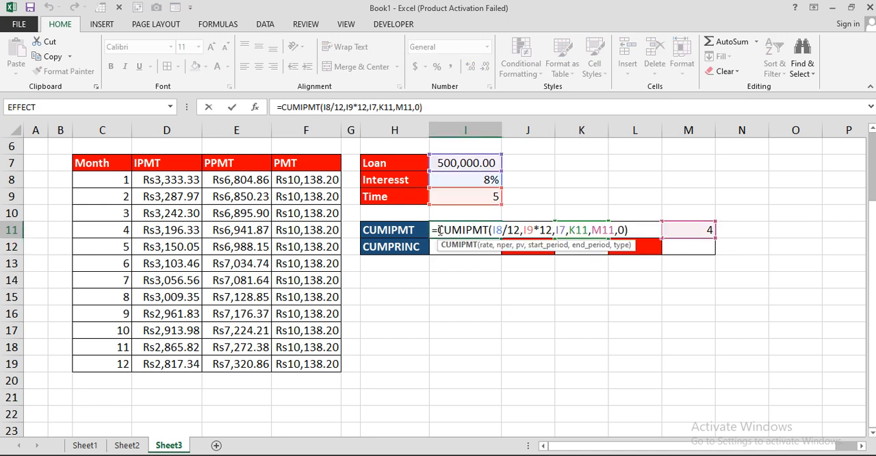
pyautogui.write('-')
pyautogui.click(446, 244)
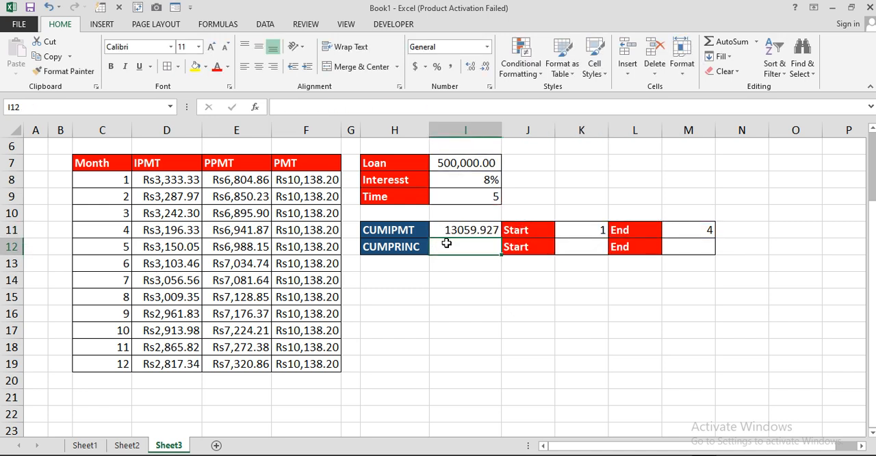
pyautogui.click(466, 234)
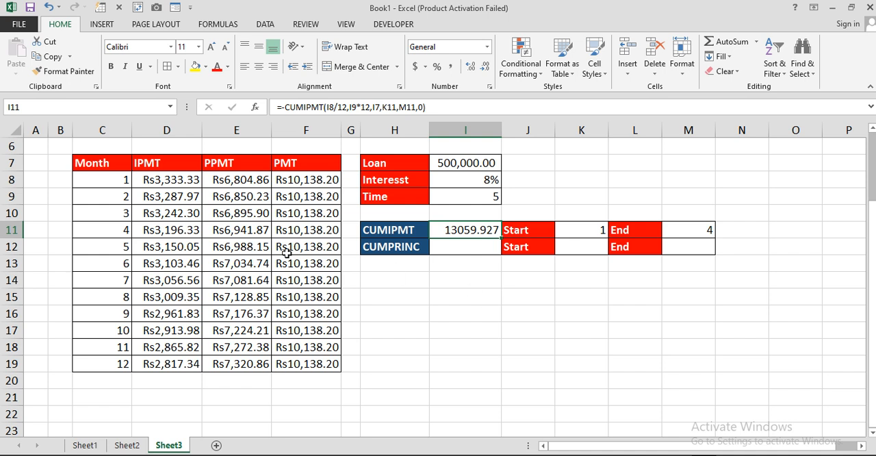
# Sum the first four months' IPMT amounts, D8:D11, in cell I14 to cross-check the cumulative interest.
pyautogui.click(479, 284)
pyautogui.write('=SUM(')
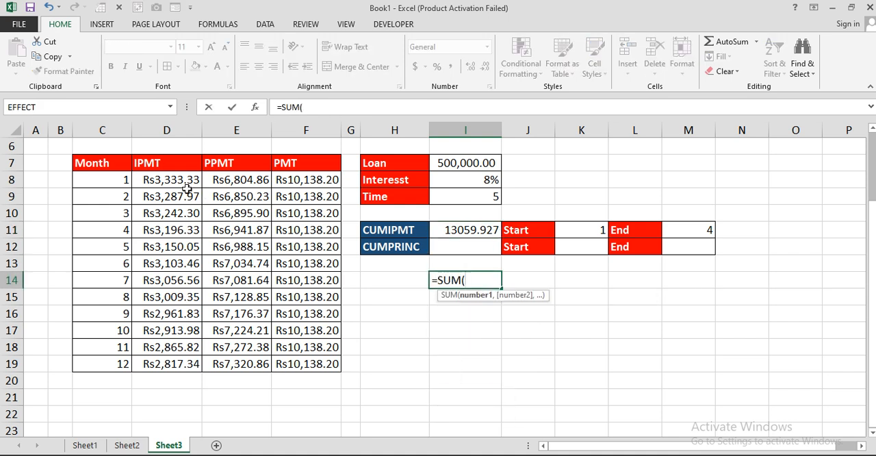
pyautogui.moveTo(175, 179); pyautogui.dragTo(176, 227)
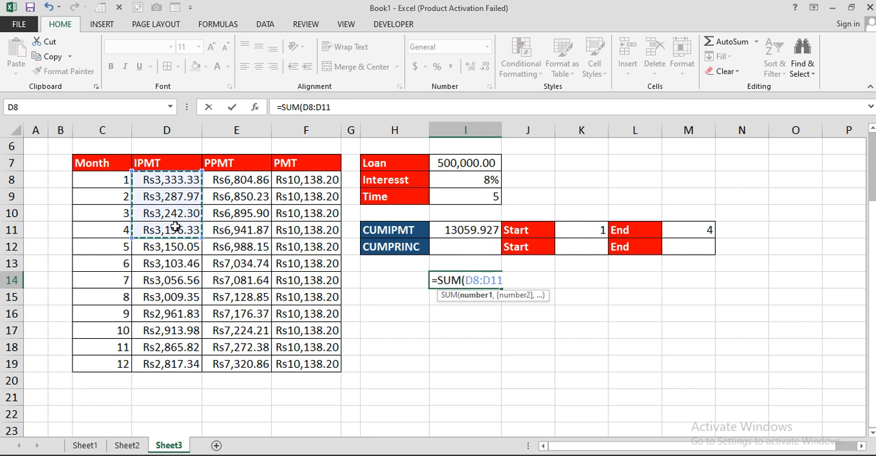
pyautogui.press('Return')
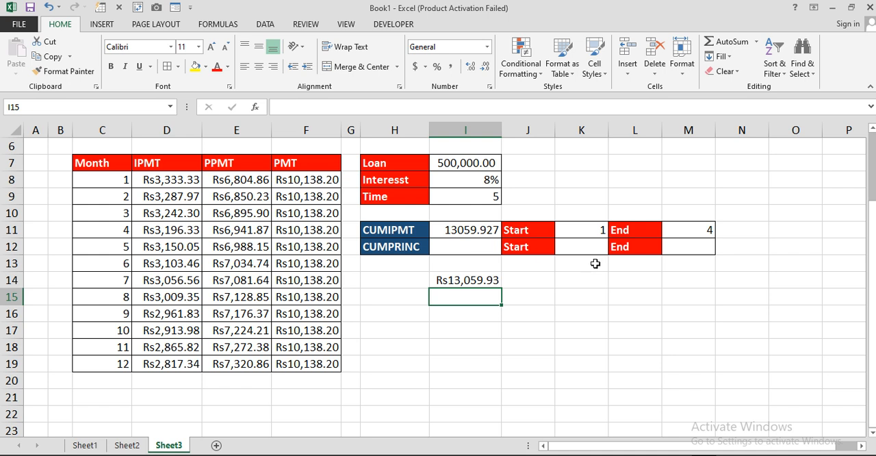
# Set the CUMIPMT end period in M11 to 8 and check the recalculated cumulative interest in I11.
pyautogui.click(601, 231)
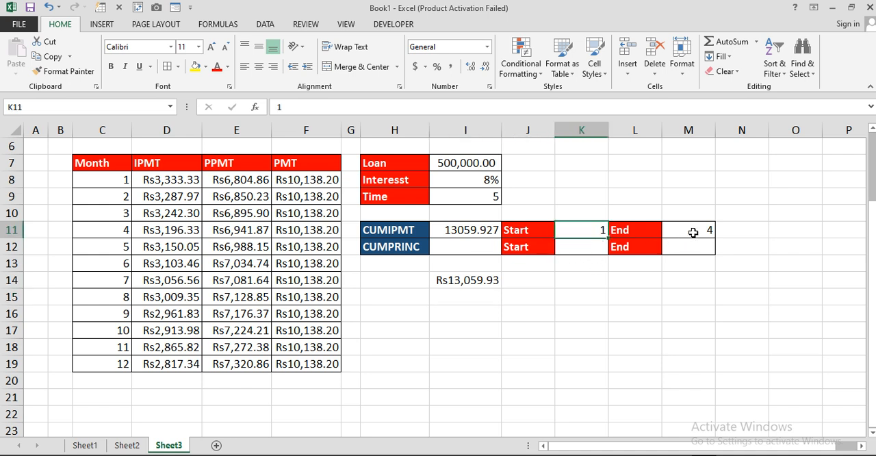
pyautogui.click(692, 230)
pyautogui.write('8')
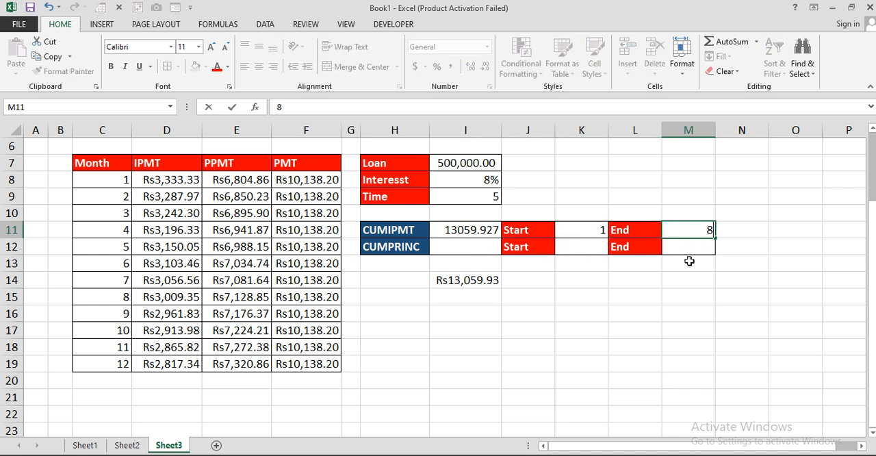
pyautogui.press('Return')
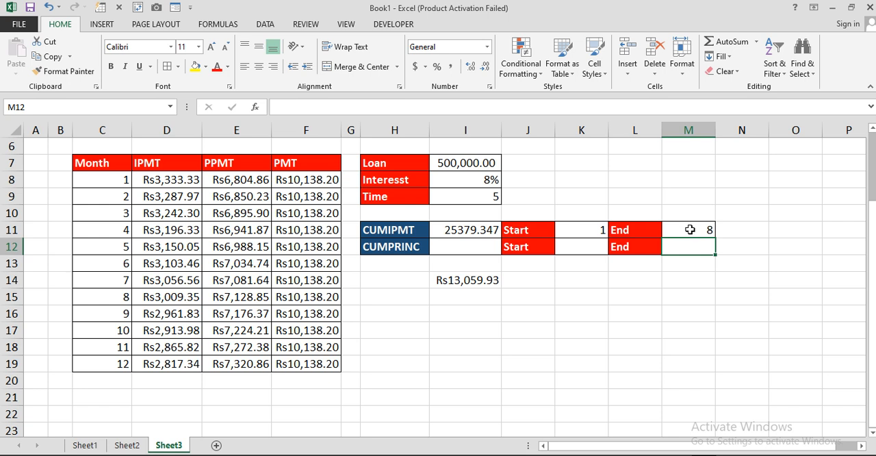
pyautogui.click(690, 230)
pyautogui.click(490, 231)
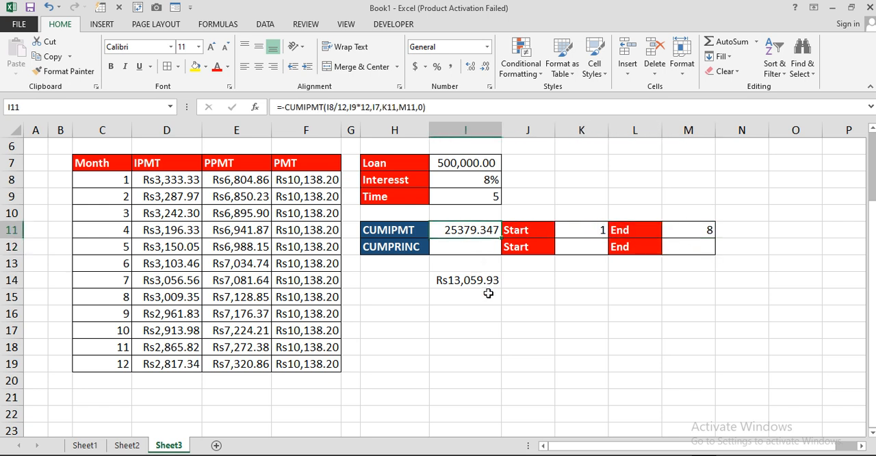
# Enter the cumulative principal formula =-CUMPRINC(I8/12,I9*12,I7,K12,M12,0) in cell I12.
pyautogui.click(459, 247)
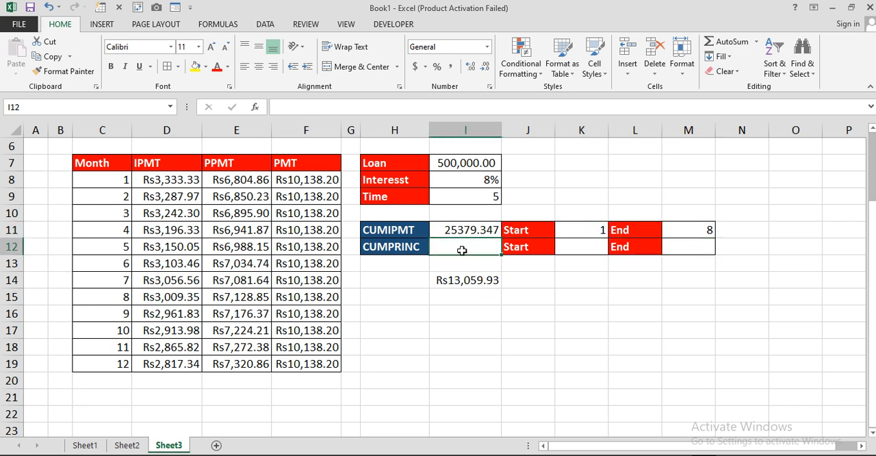
pyautogui.write('=cump')
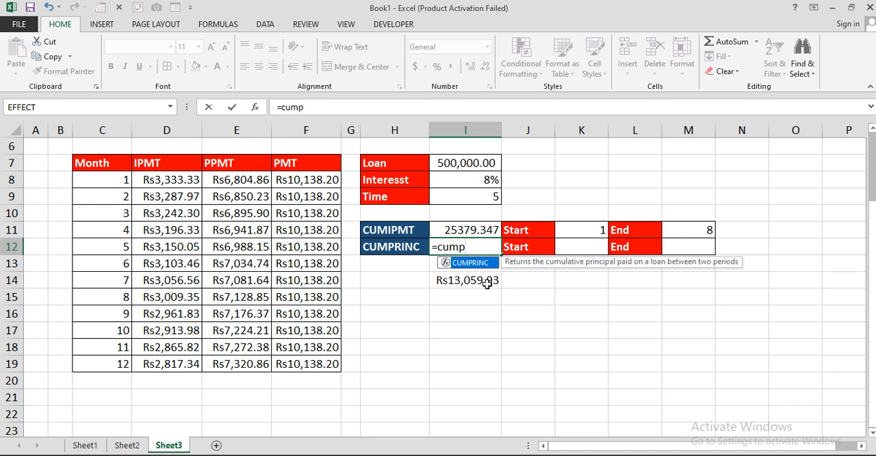
pyautogui.press('Tab')
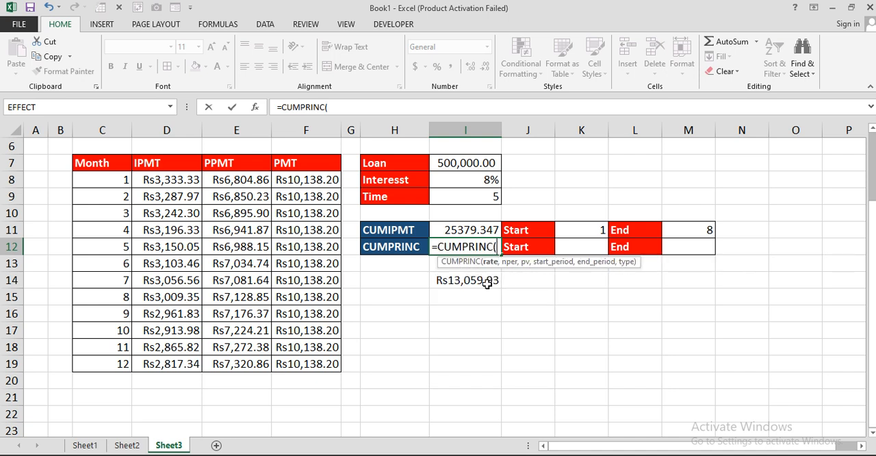
pyautogui.click(472, 184)
pyautogui.write('/12,')
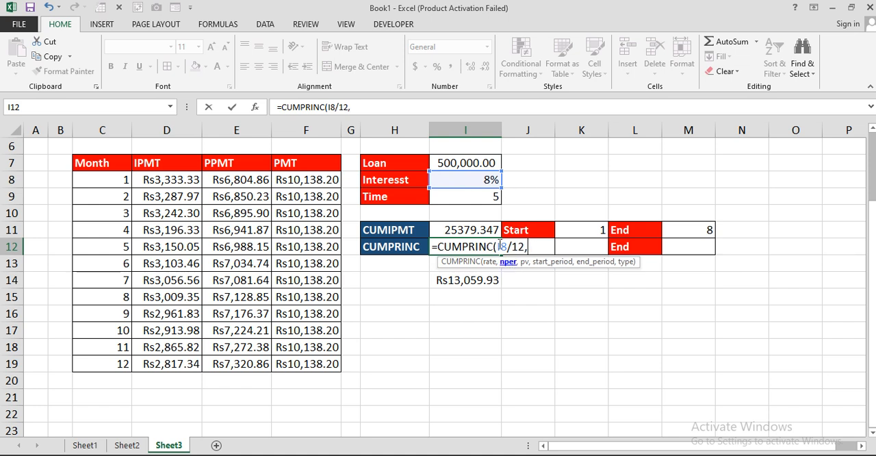
pyautogui.click(470, 196)
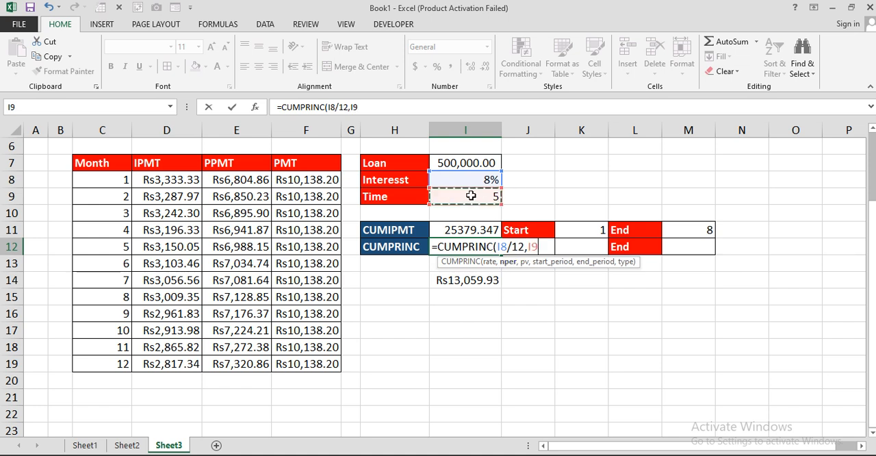
pyautogui.write('*12,')
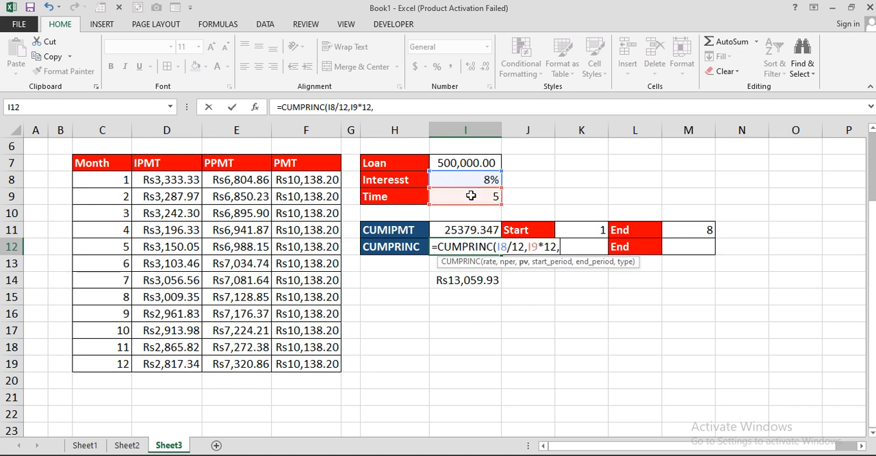
pyautogui.click(465, 164)
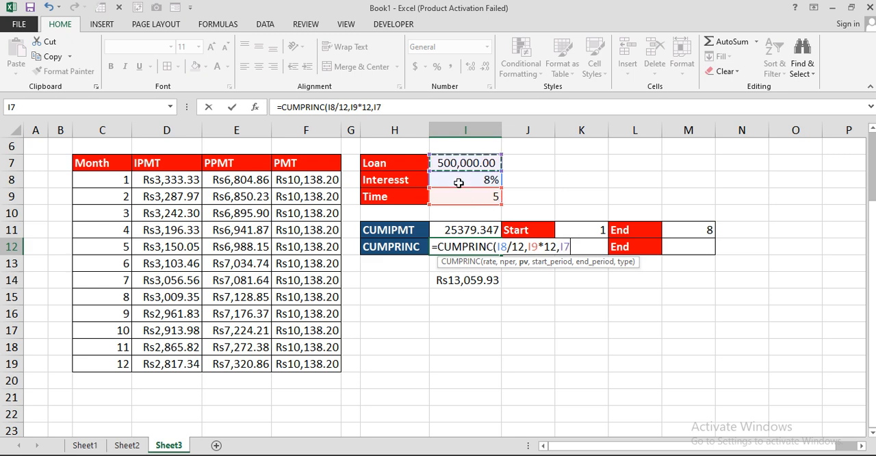
pyautogui.write(',')
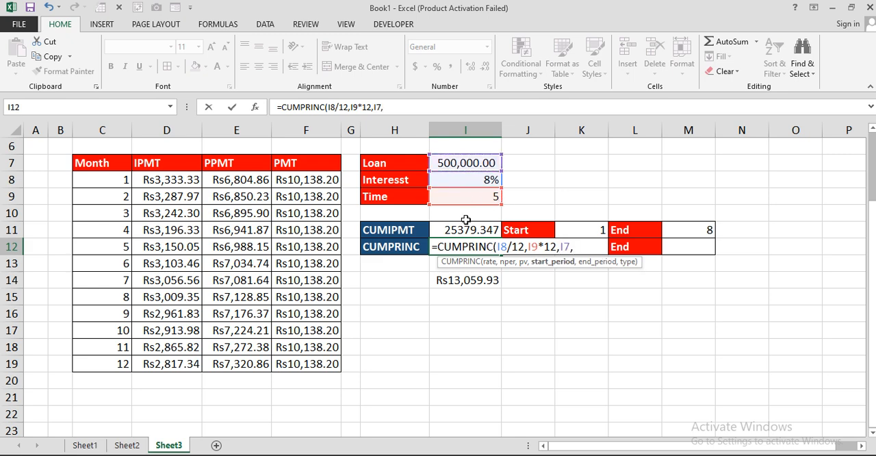
pyautogui.click(622, 246)
pyautogui.press('Left')
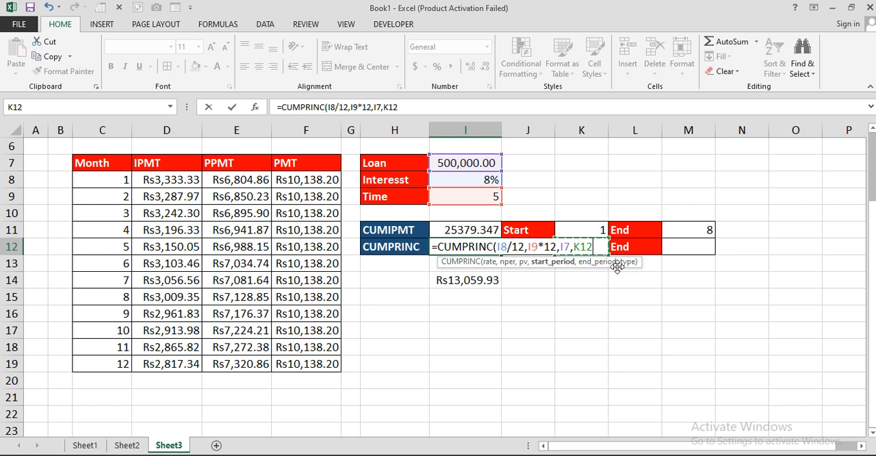
pyautogui.write(',')
pyautogui.click(687, 249)
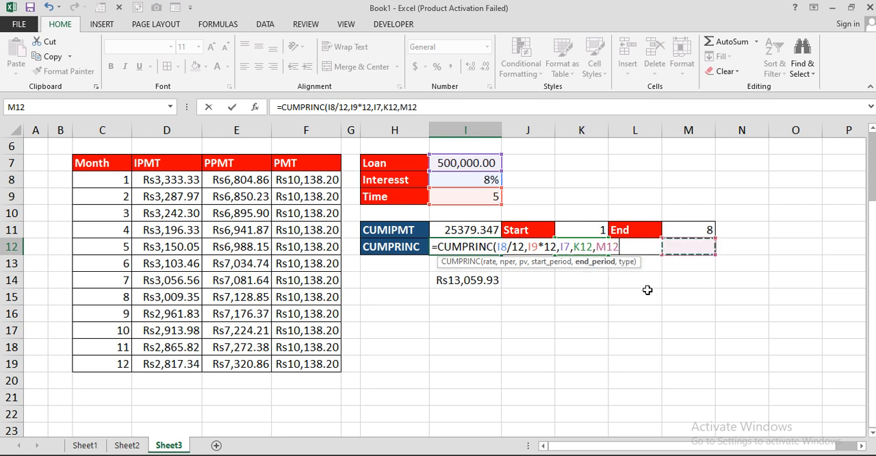
pyautogui.write(',0')
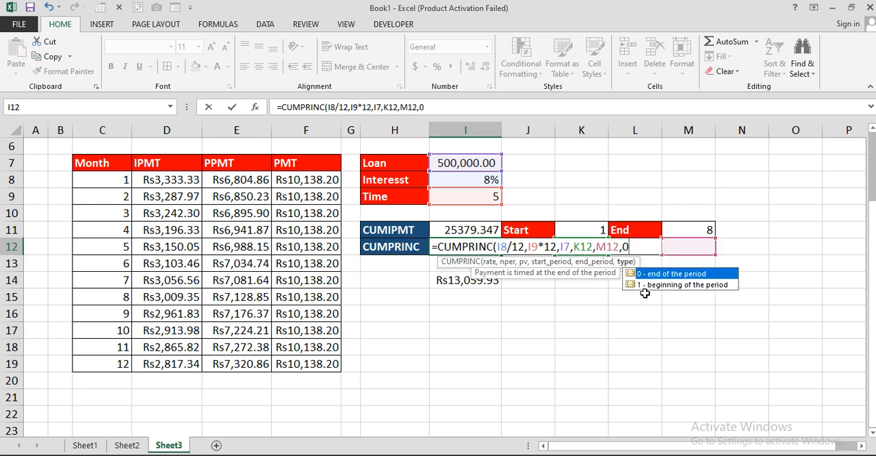
pyautogui.write(')')
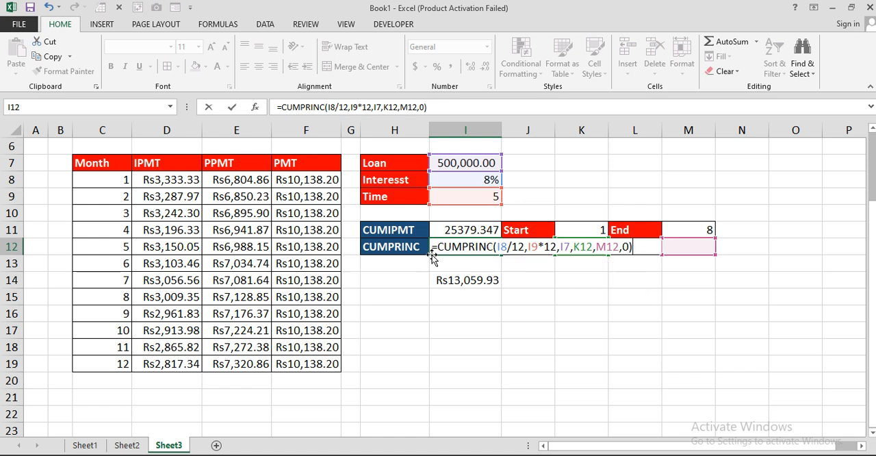
pyautogui.write('-')
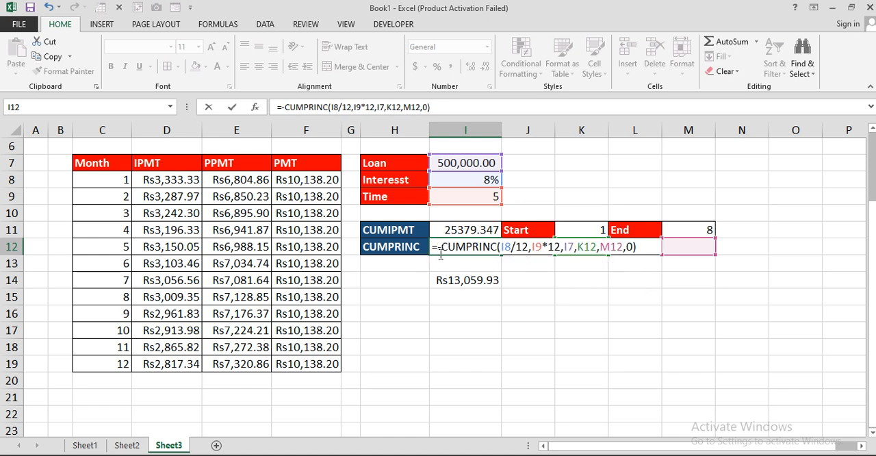
pyautogui.press('Return')
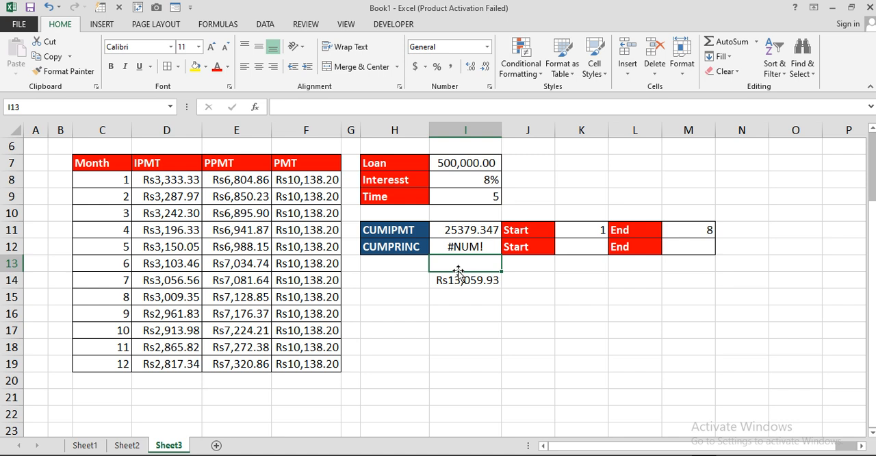
# Enter start period 2 in K12 and end period 7 in M12 for the cumulative principal calculation.
pyautogui.click(586, 245)
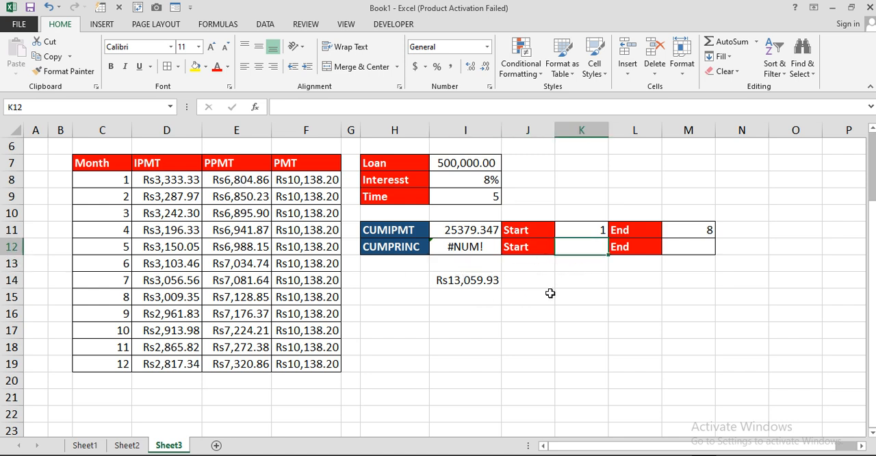
pyautogui.write('2')
pyautogui.press('Tab')
pyautogui.press('Tab')
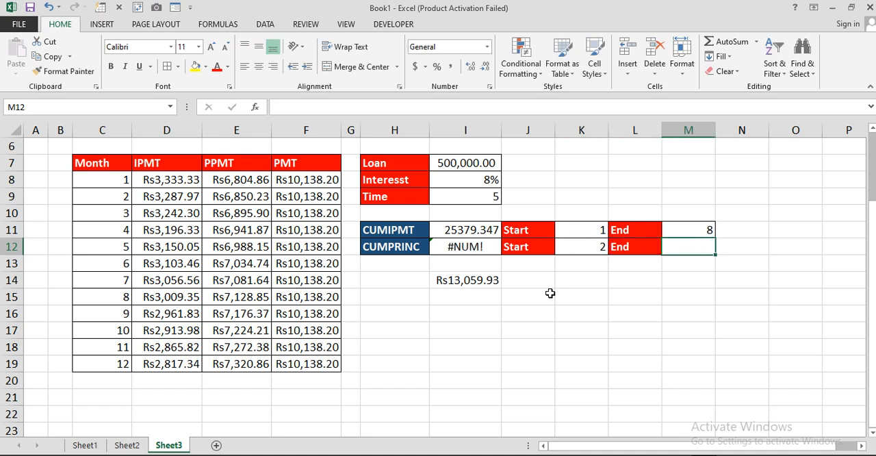
pyautogui.write('7')
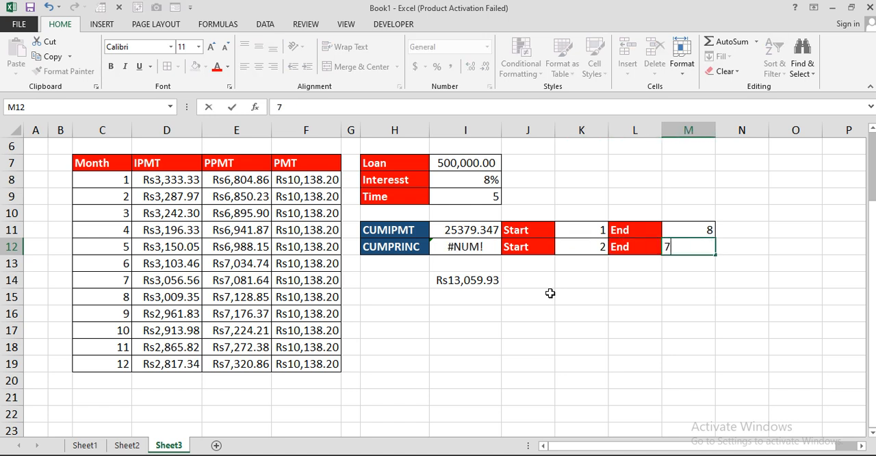
pyautogui.press('Return')
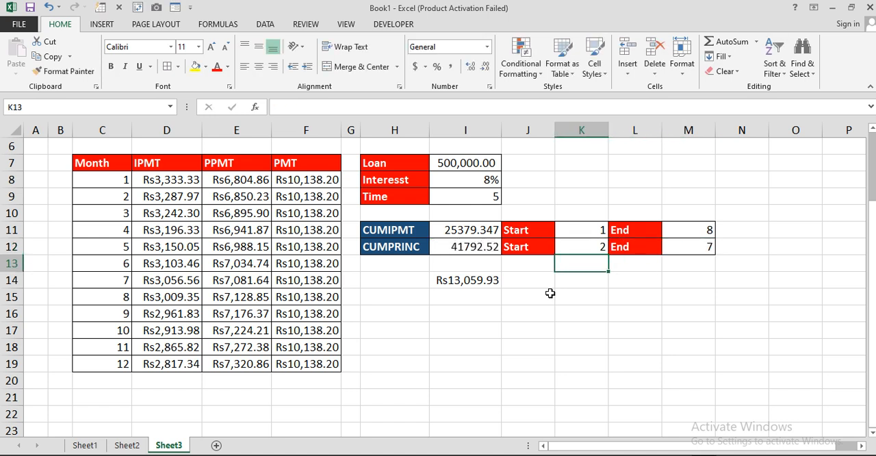
pyautogui.click(468, 248)
pyautogui.click(533, 283)
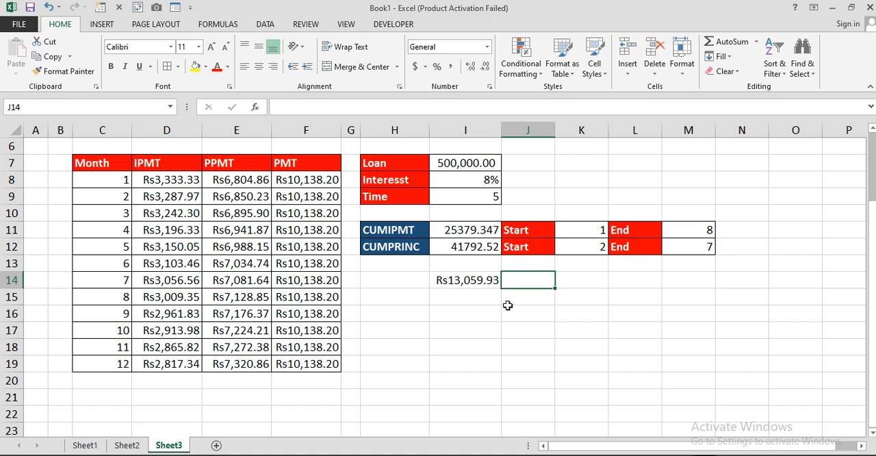
pyautogui.click(602, 248)
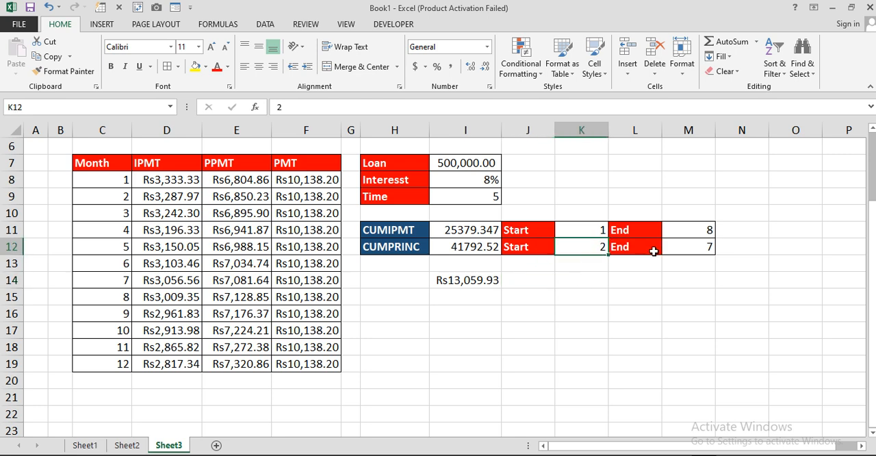
pyautogui.click(681, 248)
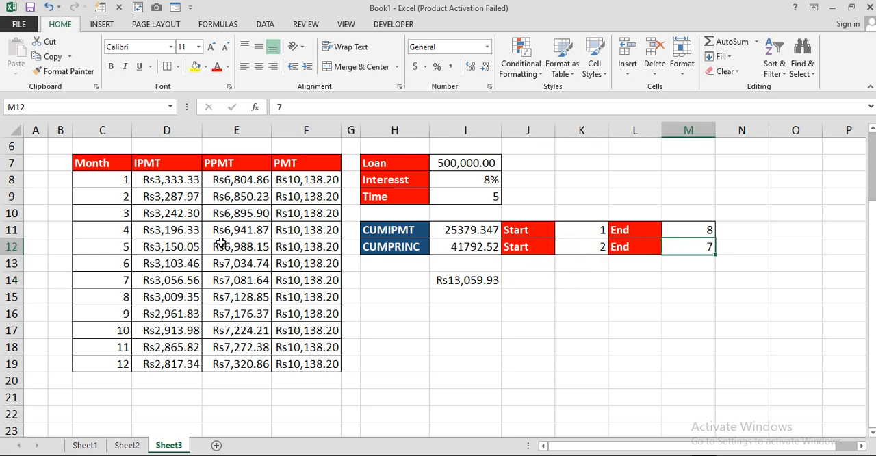
pyautogui.click(395, 310)
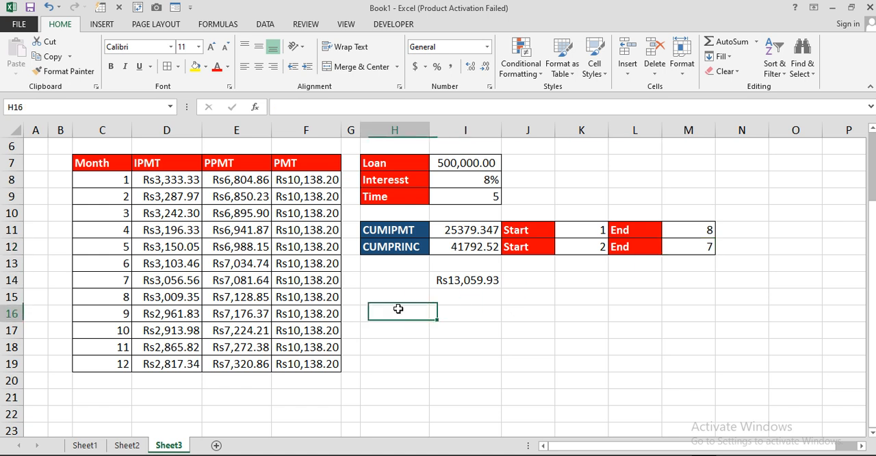